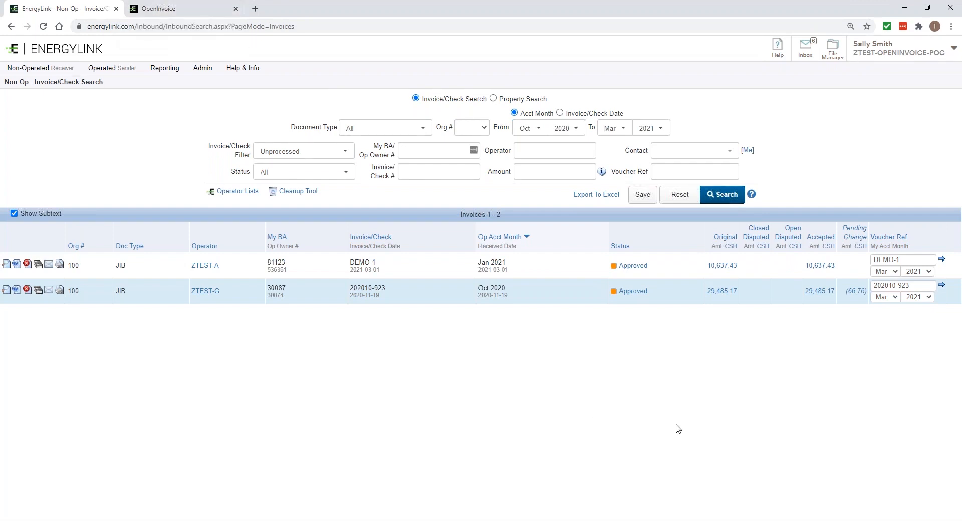
# Open the ZTEST-G invoice 202010-923 and run its voucher with Auto Send to OpenInvoice, closing the progress dialog
pyautogui.click(814, 292)
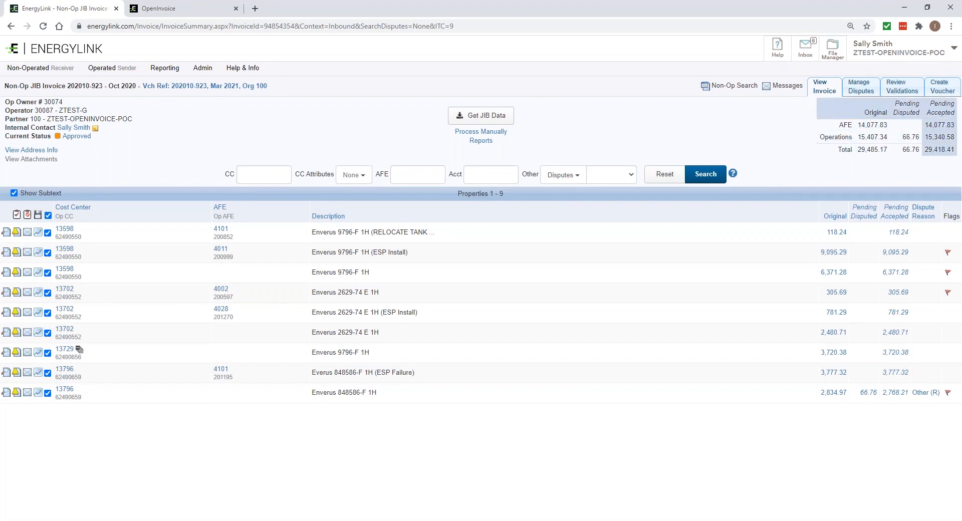
pyautogui.click(943, 92)
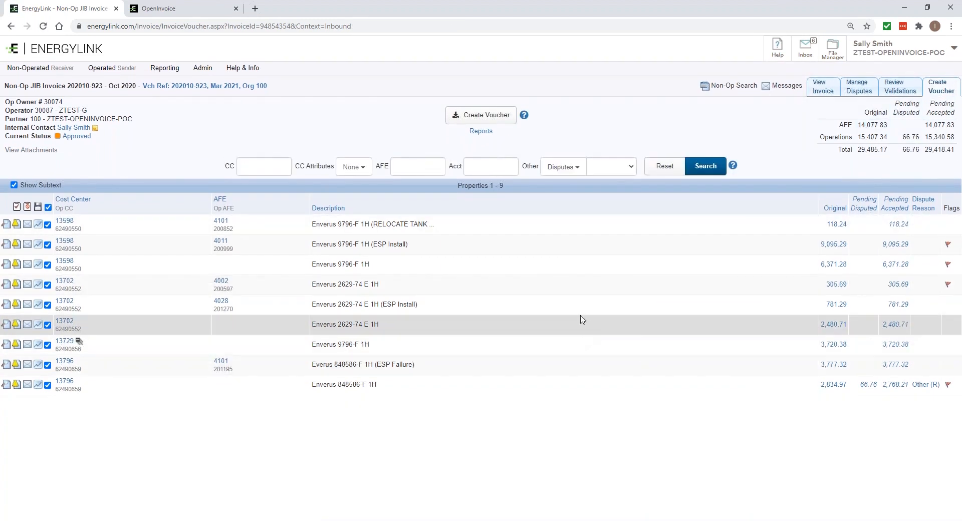
pyautogui.click(477, 116)
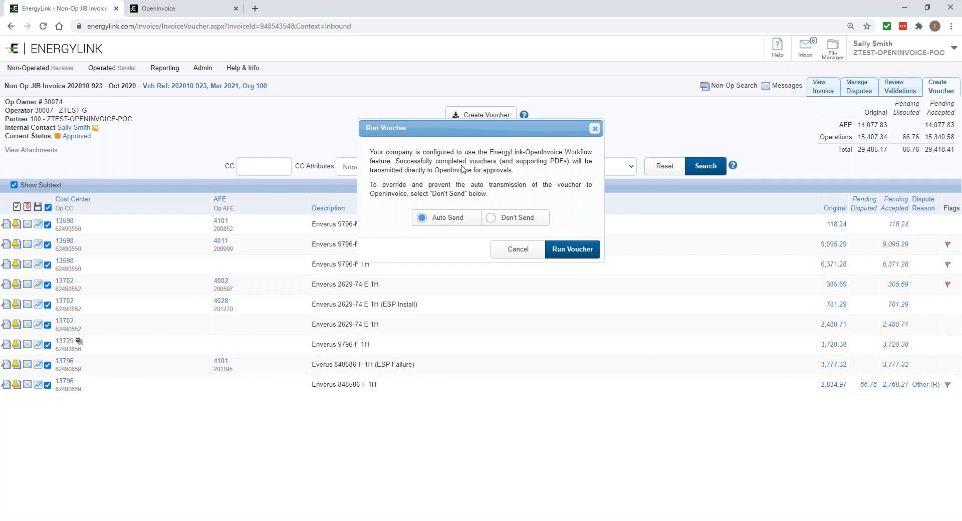
pyautogui.click(572, 250)
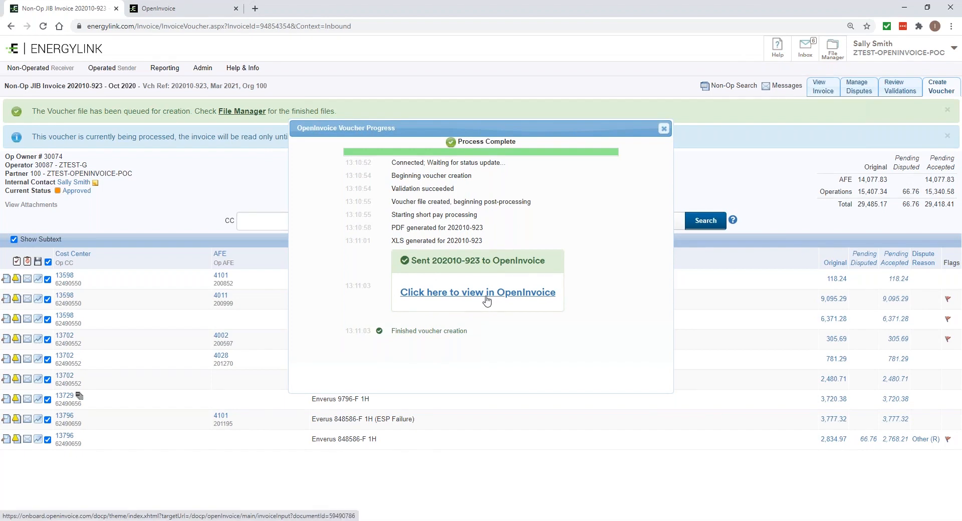
pyautogui.click(664, 129)
# Reload the invoice page and check the voucher's OpenInvoice status in the invoice history
pyautogui.click(425, 23)
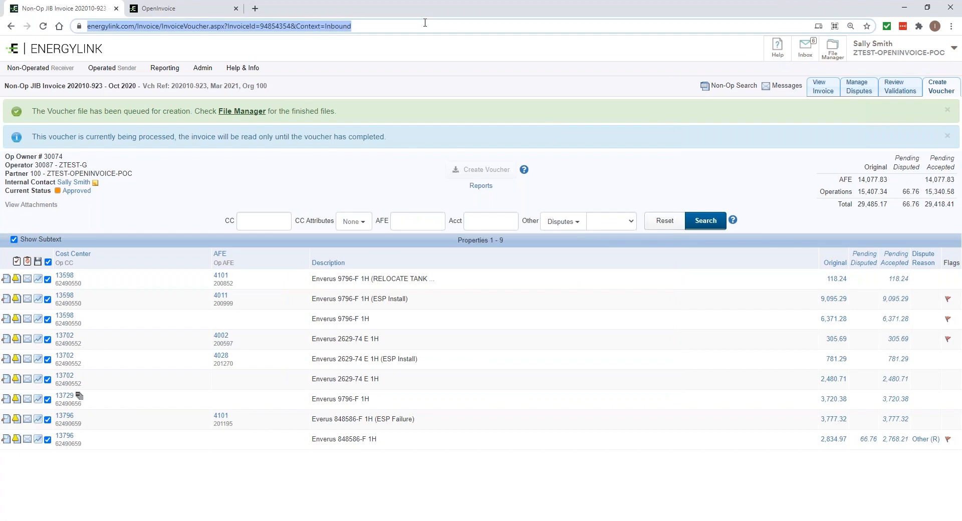
pyautogui.press('Return')
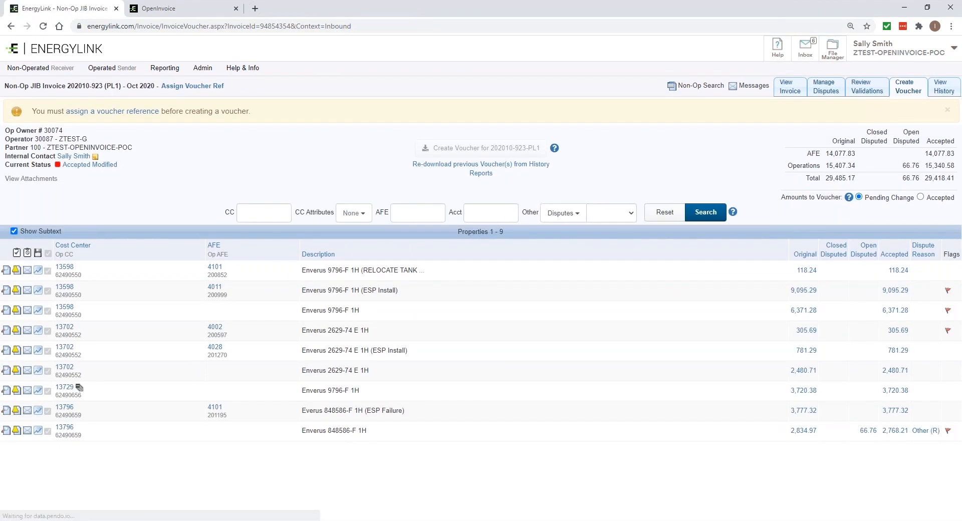
pyautogui.click(940, 89)
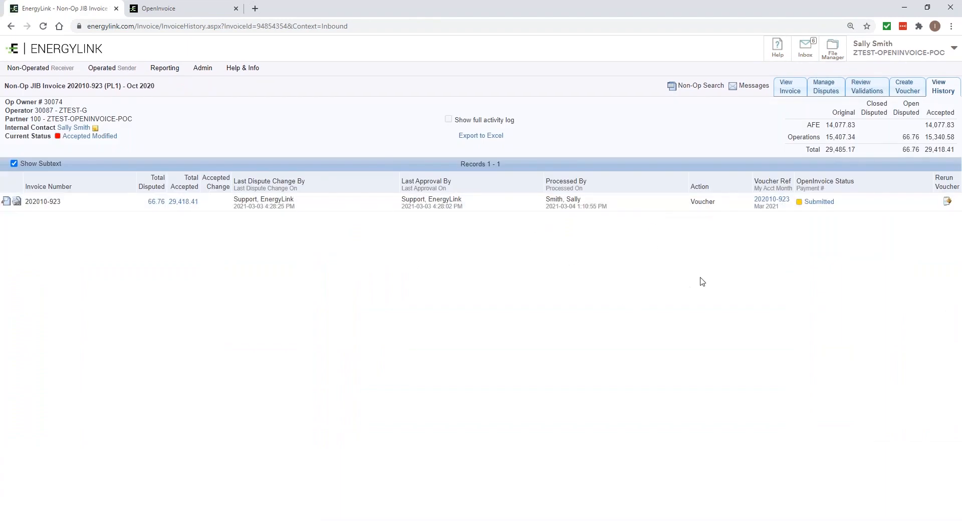
pyautogui.moveTo(799, 183); pyautogui.dragTo(833, 182)
pyautogui.click(852, 226)
# View the submitted voucher in OpenInvoice through its status link, and close the extra OpenInvoice tab
pyautogui.moveTo(825, 207)
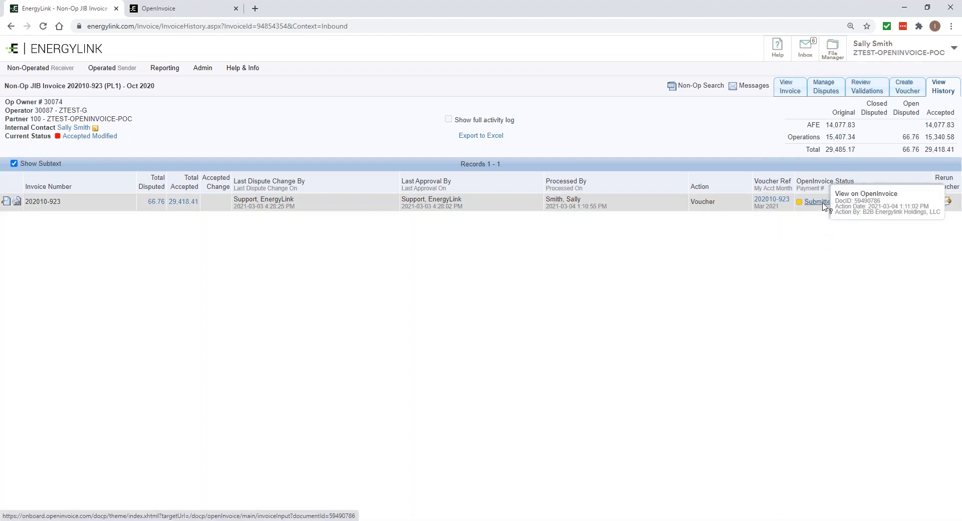
pyautogui.click(824, 206)
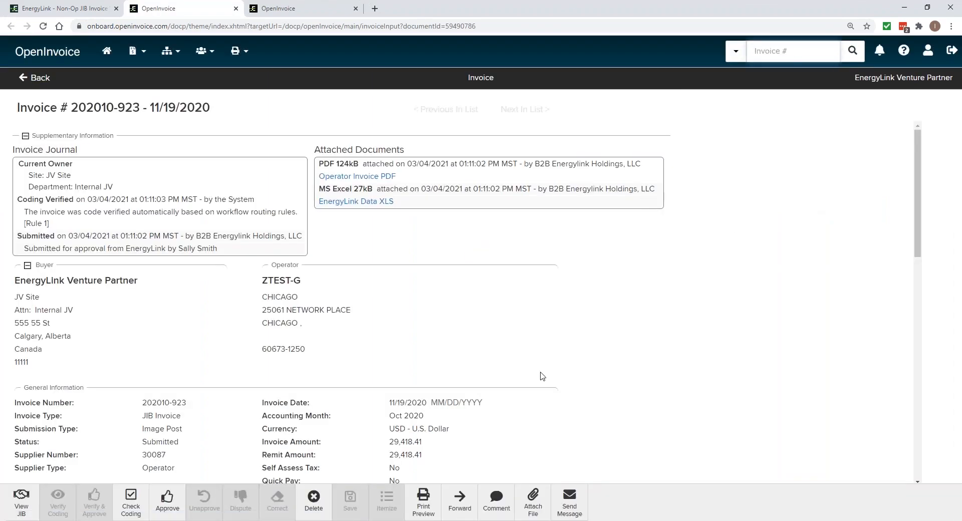
pyautogui.click(236, 9)
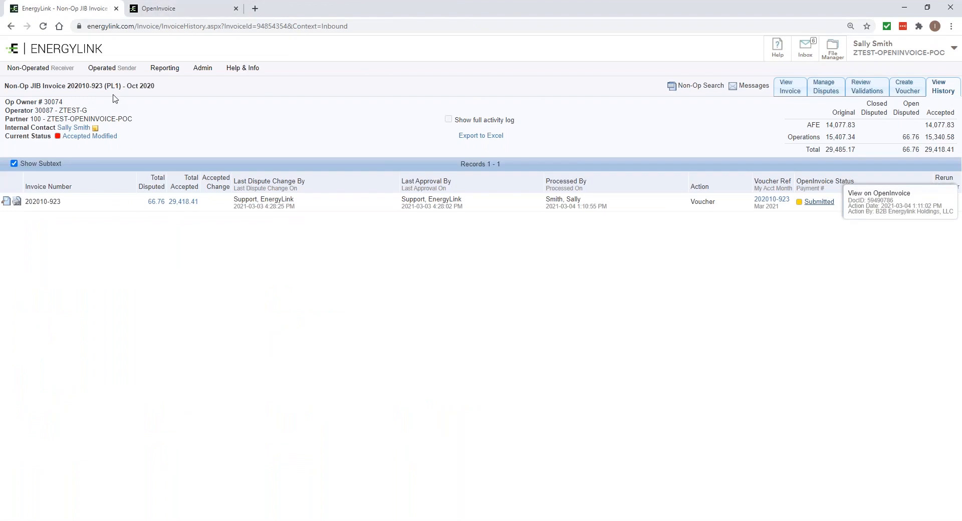
# Copy invoice number 202010-923 from the EnergyLink invoice heading and search for it in OpenInvoice
pyautogui.moveTo(105, 86); pyautogui.dragTo(69, 83)
pyautogui.rightClick(69, 83)
pyautogui.click(85, 91)
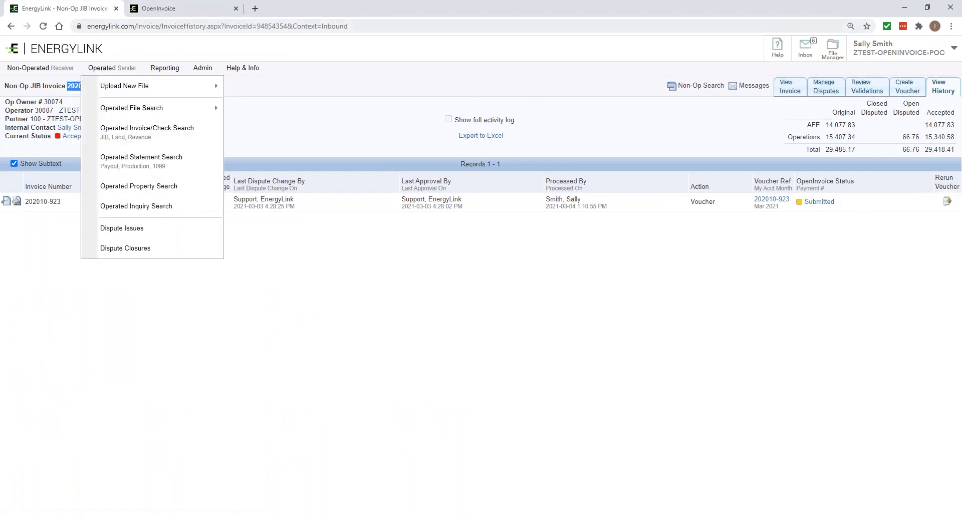
pyautogui.click(144, 10)
pyautogui.click(786, 49)
pyautogui.hotkey('ctrl', 'v')
pyautogui.press('Return')
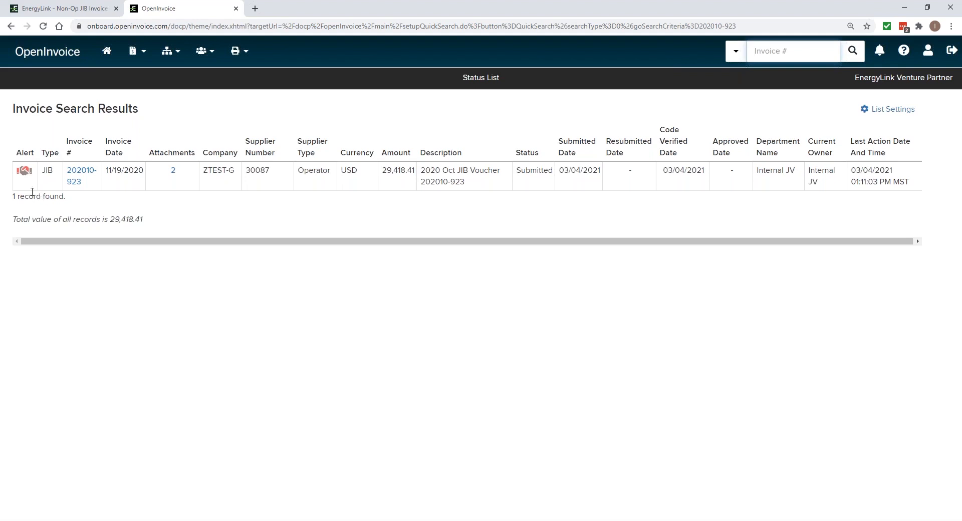
# Check the document type in the invoice search results and open invoice 202010-923
pyautogui.moveTo(56, 173); pyautogui.dragTo(44, 171)
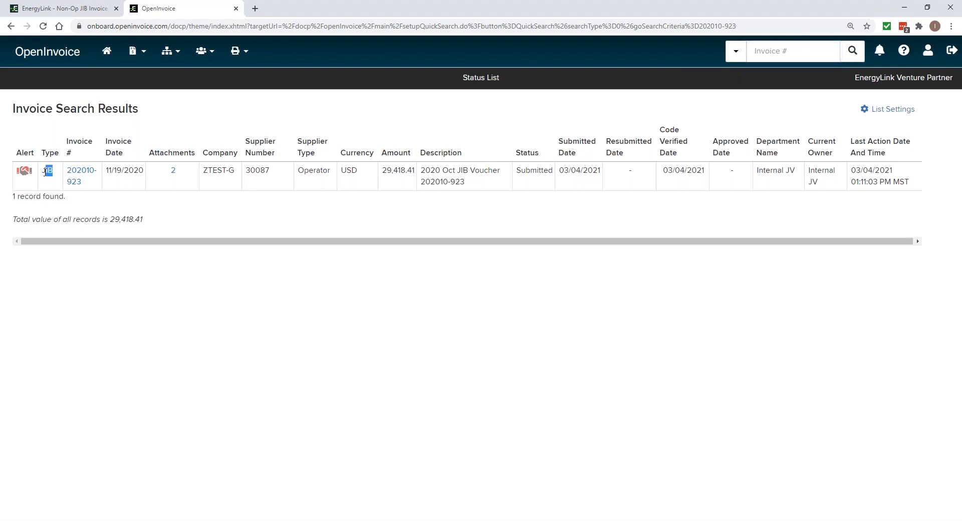
pyautogui.click(49, 185)
pyautogui.moveTo(56, 173); pyautogui.dragTo(42, 171)
pyautogui.click(46, 186)
pyautogui.moveTo(48, 172); pyautogui.dragTo(42, 171)
pyautogui.click(50, 185)
pyautogui.click(76, 187)
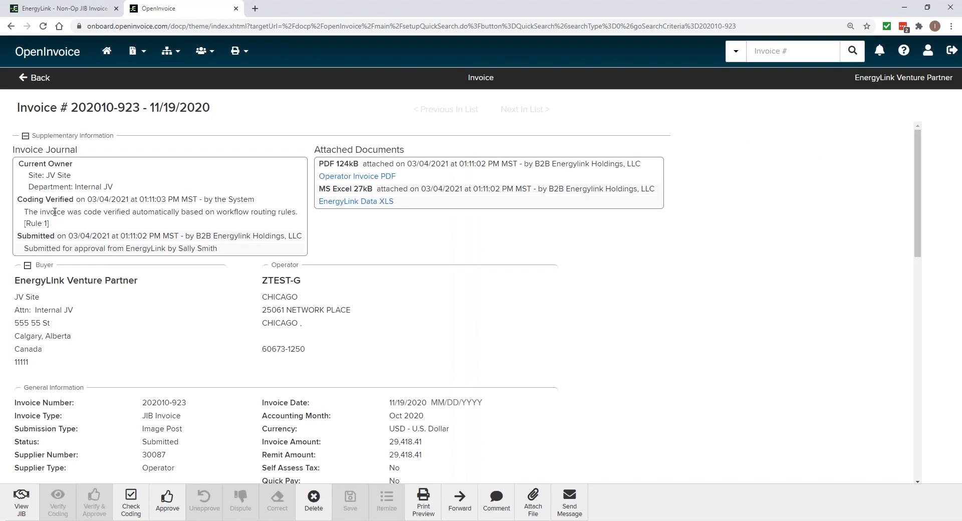
# Read the Coding Verified and Submitted entries in the Invoice Journal
pyautogui.moveTo(55, 211); pyautogui.dragTo(141, 207)
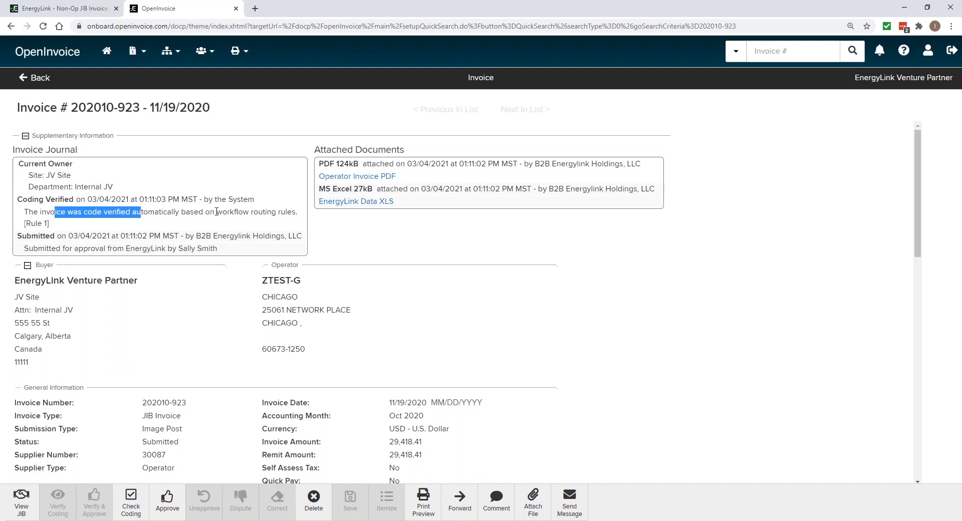
pyautogui.moveTo(221, 251); pyautogui.dragTo(83, 248)
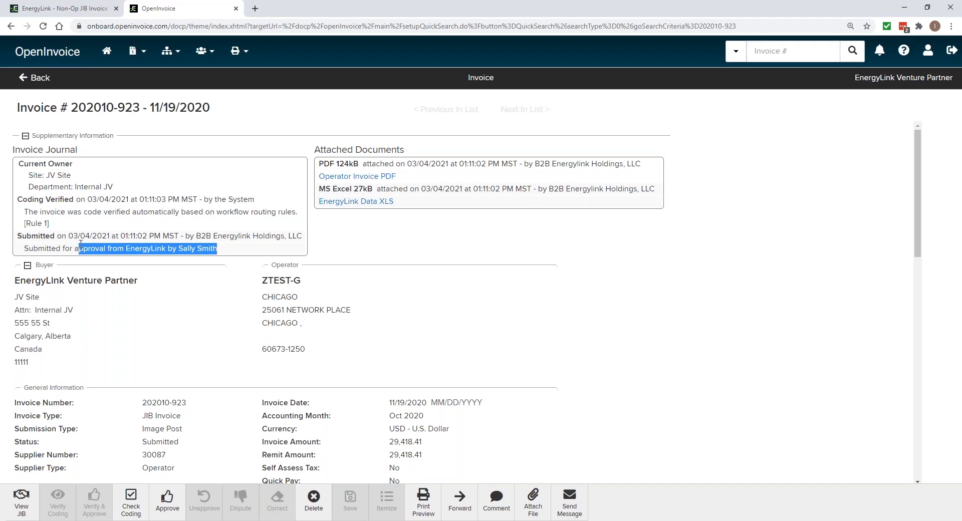
pyautogui.moveTo(219, 248); pyautogui.dragTo(122, 248)
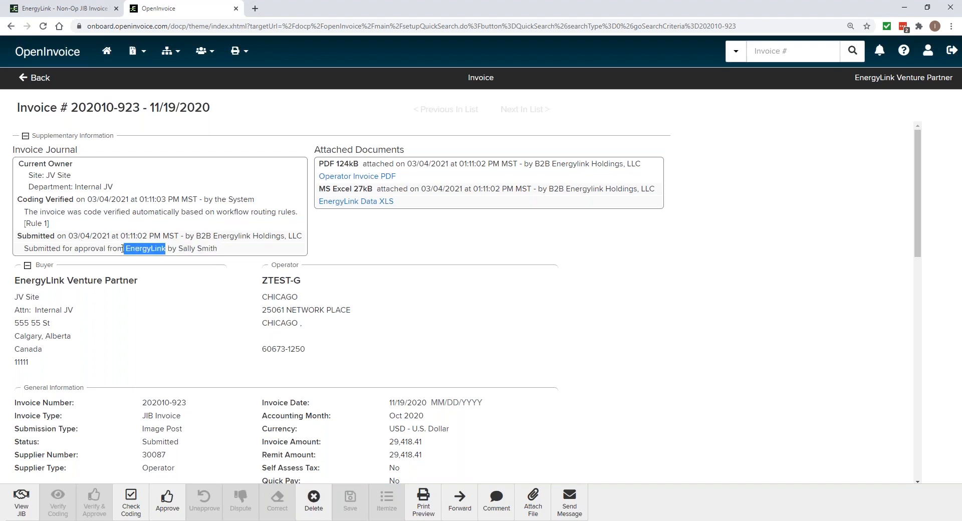
pyautogui.click(351, 245)
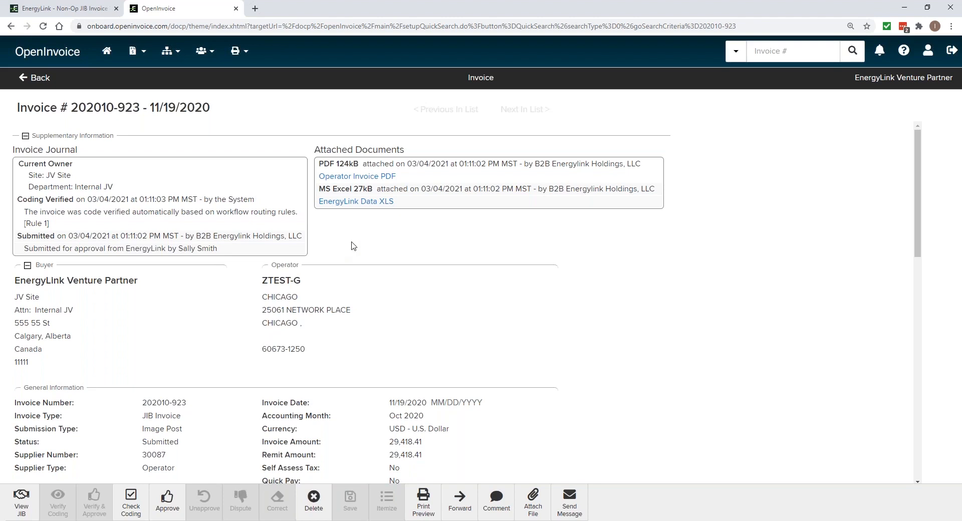
# Open the attached Operator Invoice PDF, review its first pages at 100% zoom, and close it
pyautogui.click(373, 179)
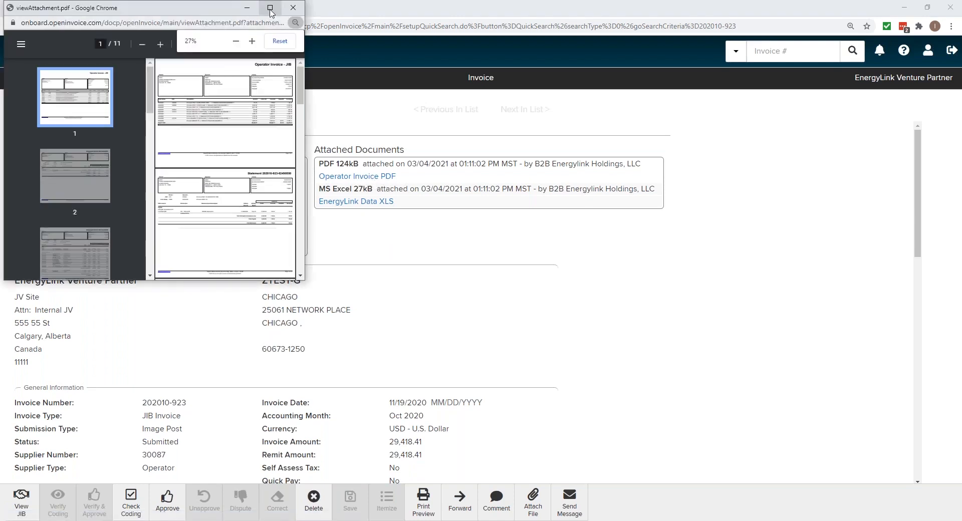
pyautogui.click(270, 7)
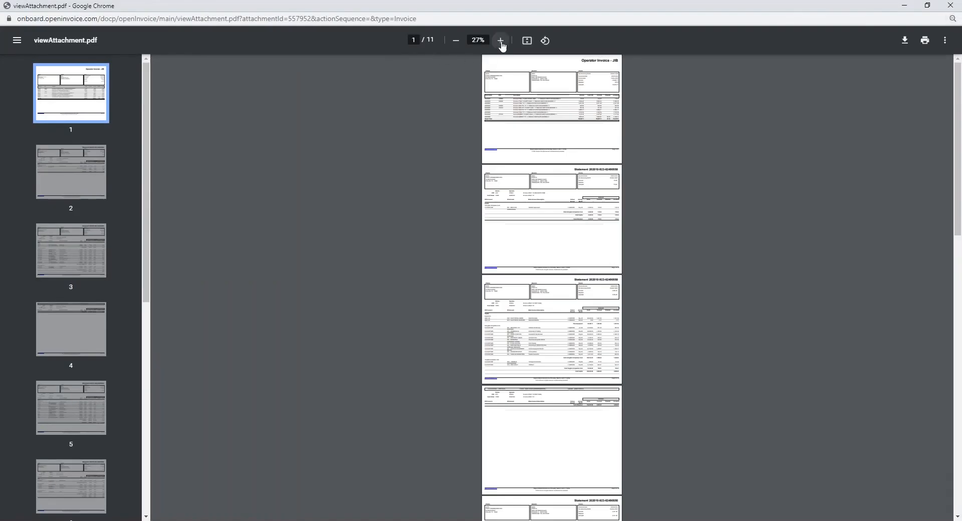
pyautogui.click(500, 40)
pyautogui.click(500, 41)
pyautogui.click(500, 41)
pyautogui.click(500, 40)
pyautogui.click(500, 40)
pyautogui.click(500, 40)
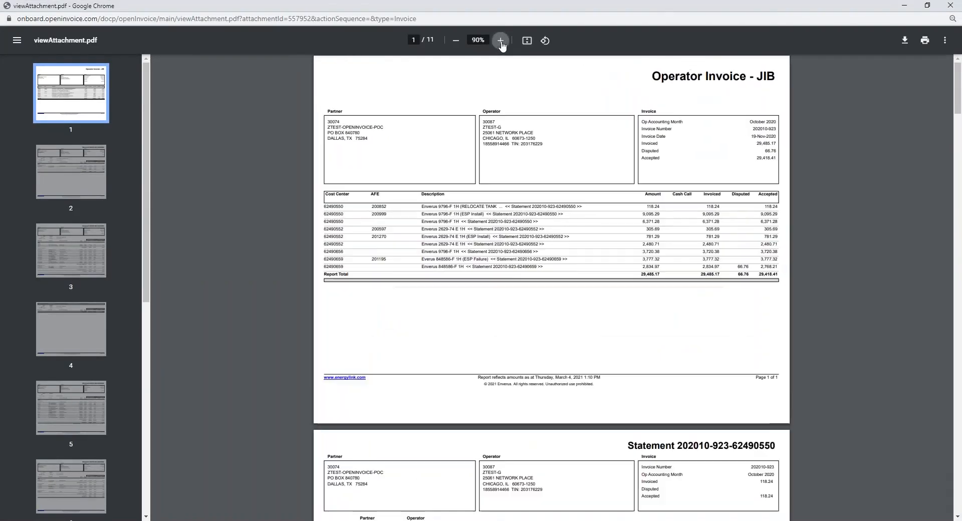
pyautogui.click(500, 41)
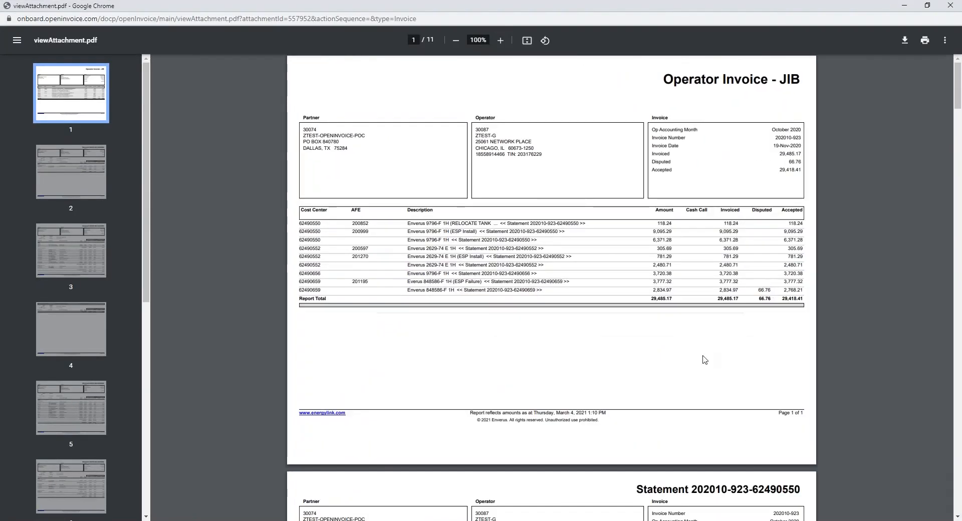
pyautogui.scroll(-6, 713, 351)
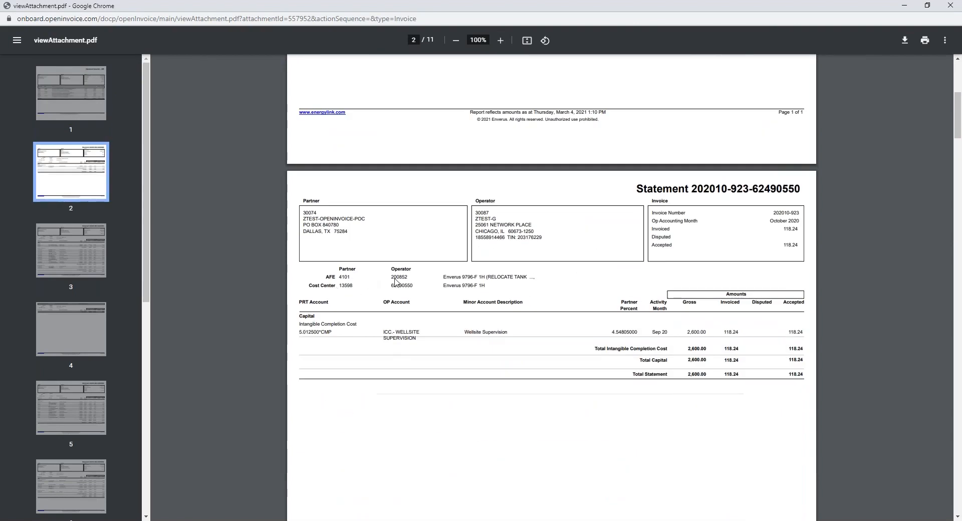
pyautogui.click(950, 5)
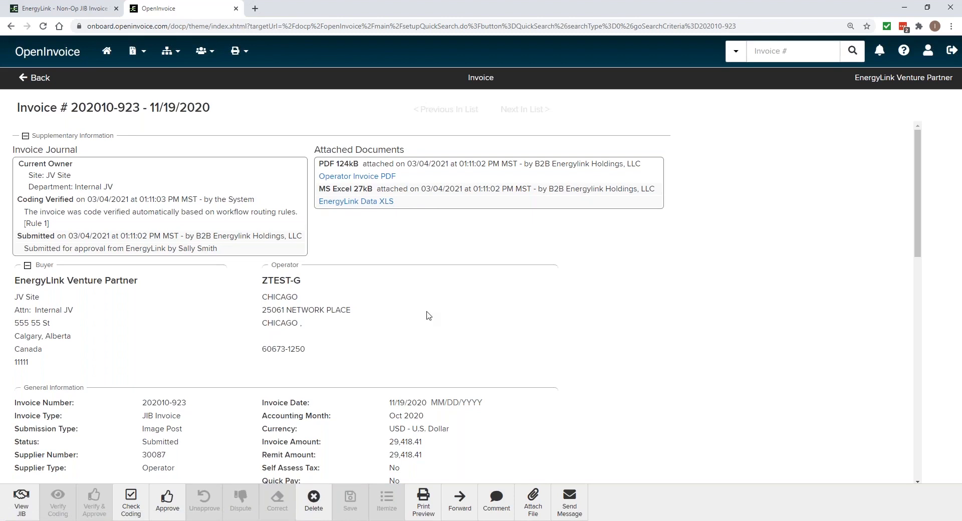
# Review the invoice's operator details, accounting month and description in the header sections
pyautogui.scroll(-1, 429, 315)
pyautogui.scroll(-1, 430, 315)
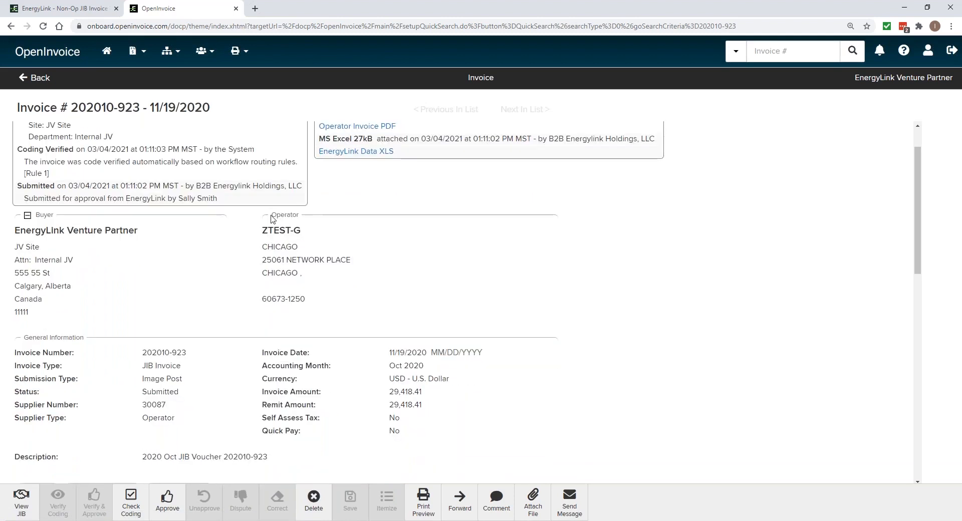
pyautogui.moveTo(275, 215); pyautogui.dragTo(288, 215)
pyautogui.moveTo(292, 365); pyautogui.dragTo(384, 366)
pyautogui.moveTo(299, 216); pyautogui.dragTo(265, 224)
pyautogui.scroll(-1, 348, 391)
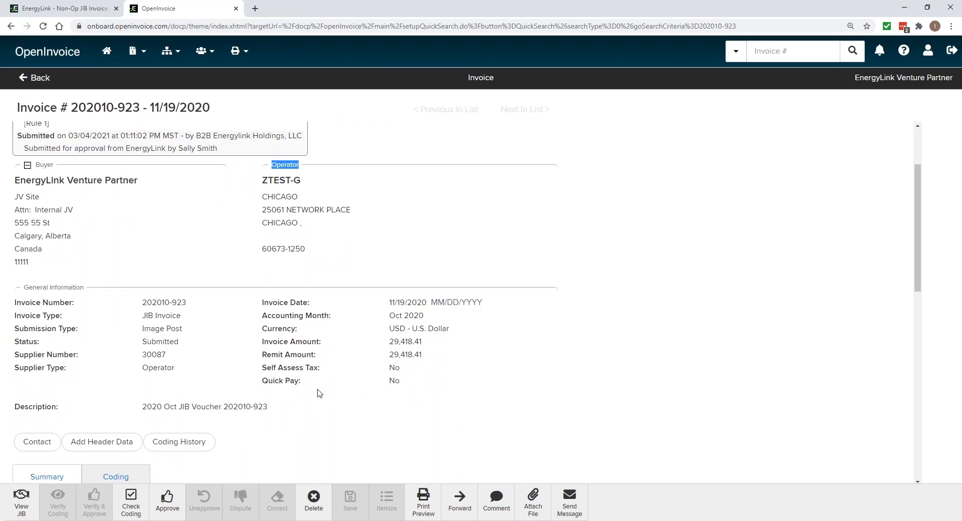
pyautogui.scroll(-2, 319, 406)
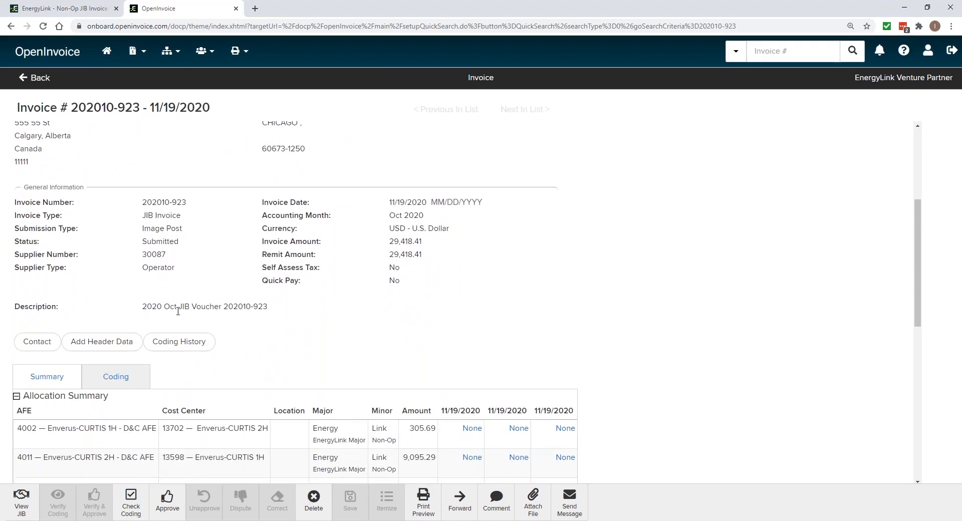
pyautogui.moveTo(145, 311); pyautogui.dragTo(192, 296)
pyautogui.scroll(-3, 314, 331)
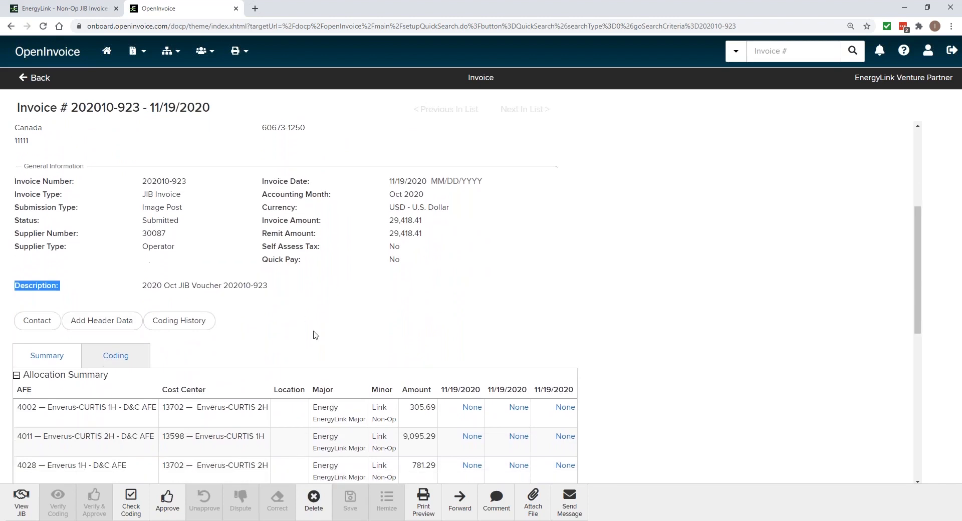
# Examine the allocation summary and the gross amount, net amount and alert of line item 9
pyautogui.scroll(-2, 315, 335)
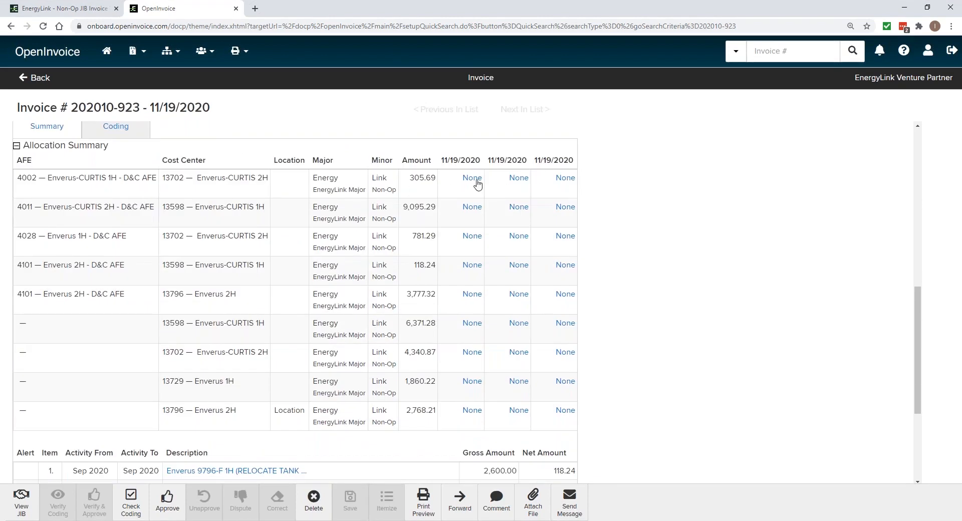
pyautogui.scroll(-4, 473, 398)
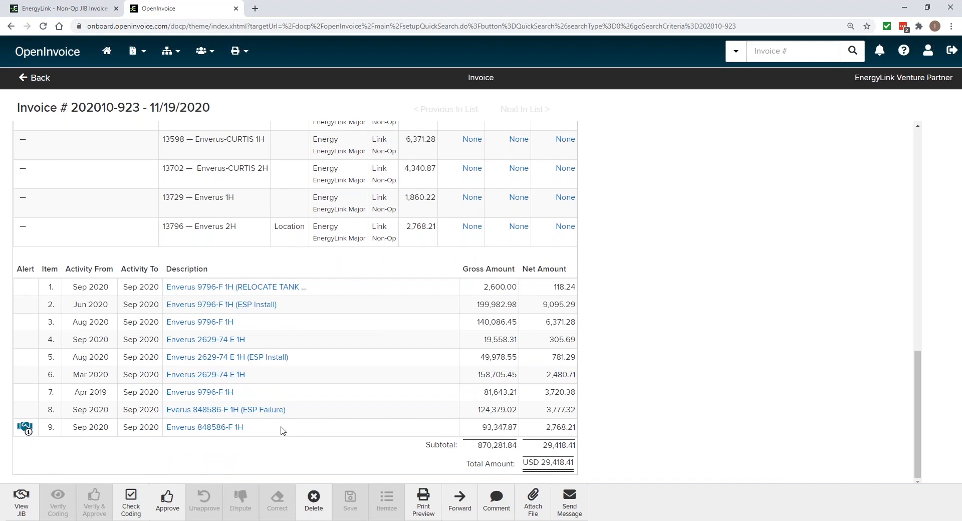
pyautogui.moveTo(507, 428); pyautogui.dragTo(485, 429)
pyautogui.click(564, 438)
pyautogui.moveTo(573, 429); pyautogui.dragTo(545, 432)
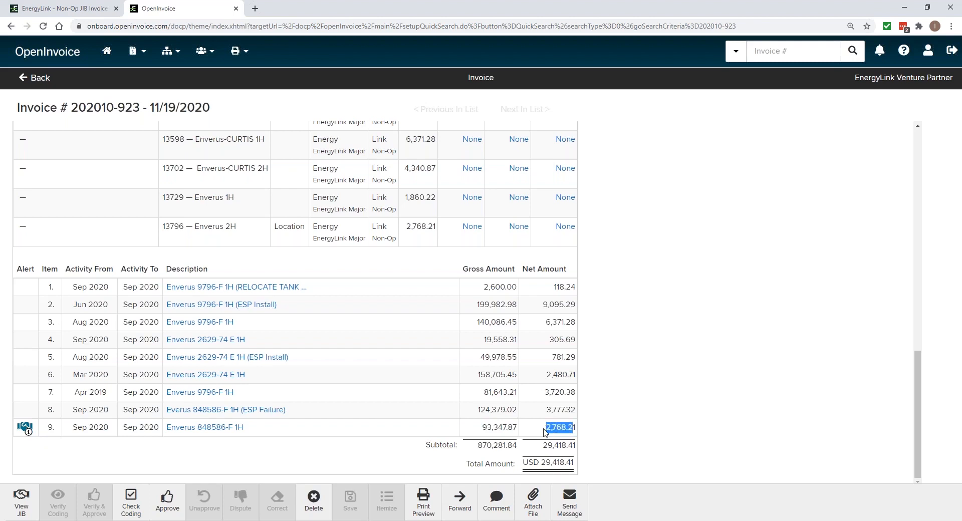
pyautogui.click(29, 435)
# View the invoice's JIB in EnergyLink and check the number of properties listed
pyautogui.click(21, 504)
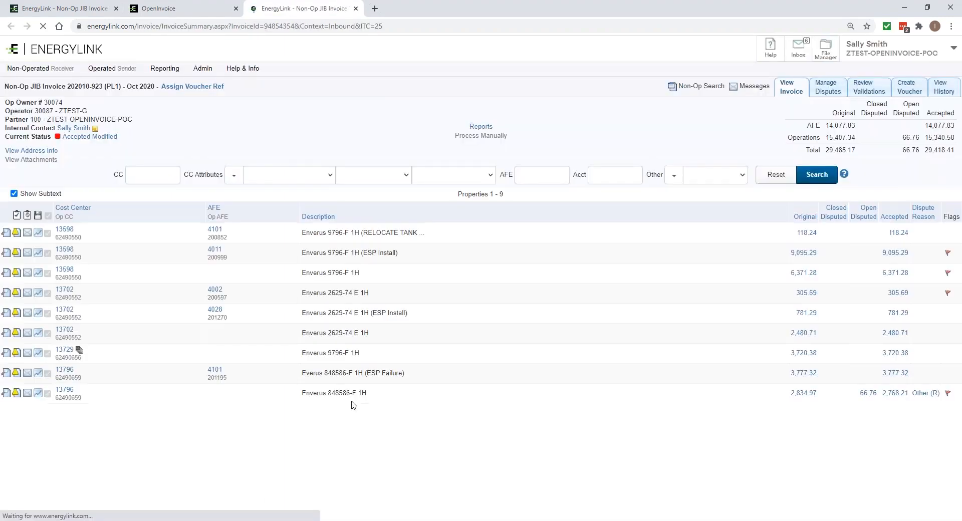
pyautogui.doubleClick(505, 196)
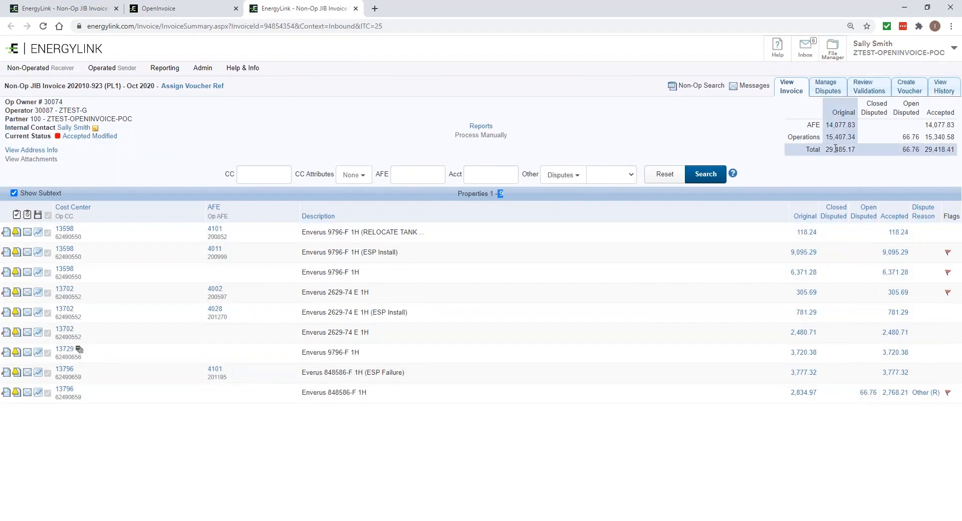
# Return to OpenInvoice, open line item 9's statement for Enverus 848586-F 1H, and check the partner percent
pyautogui.click(177, 9)
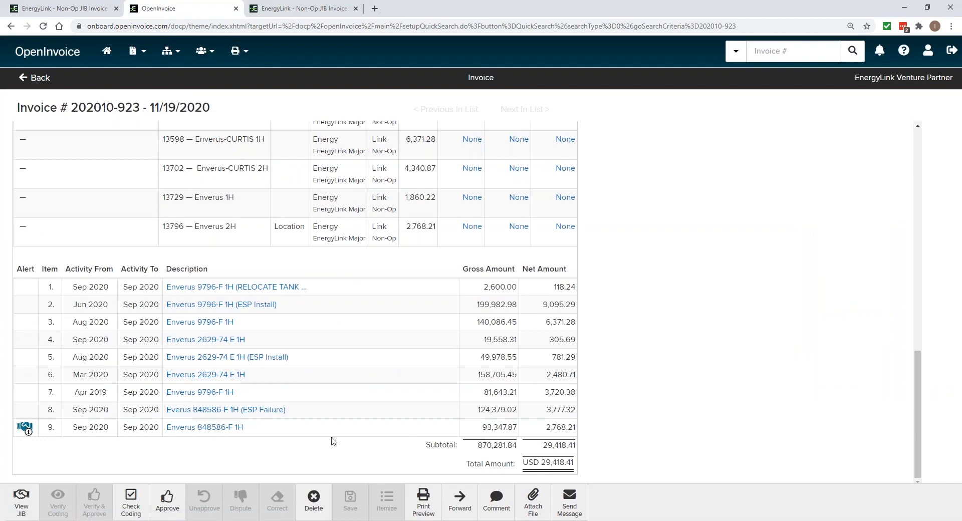
pyautogui.click(213, 428)
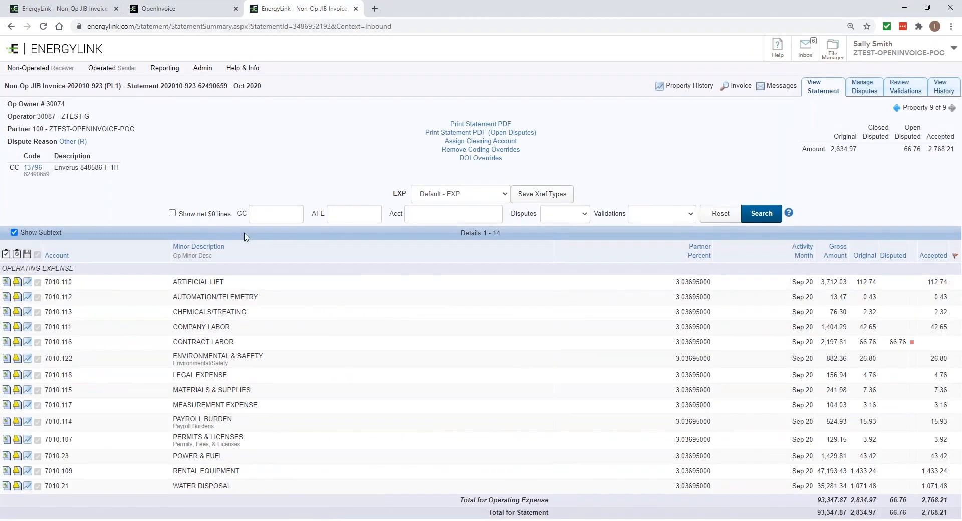
pyautogui.moveTo(701, 281); pyautogui.dragTo(675, 281)
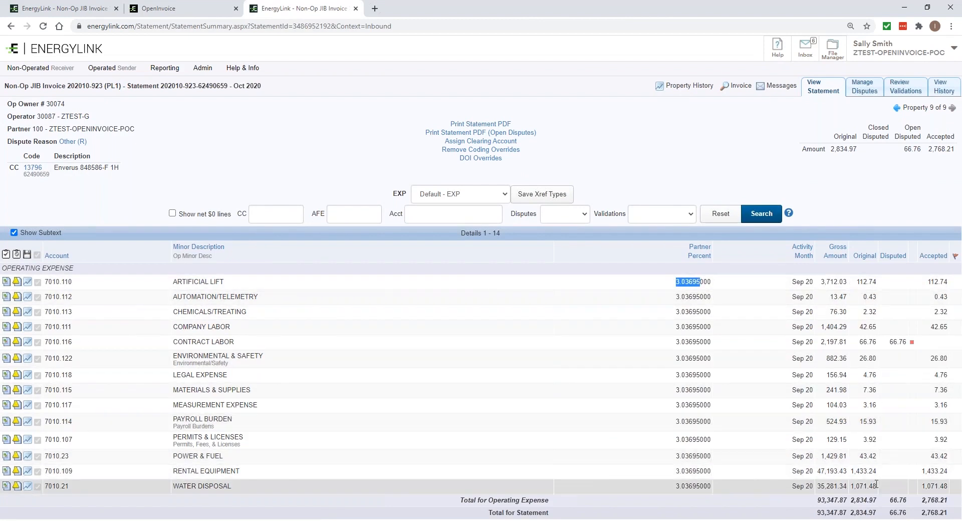
# Return to OpenInvoice and open the invoice's coding details below the allocation summary
pyautogui.click(201, 8)
pyautogui.scroll(4, 387, 250)
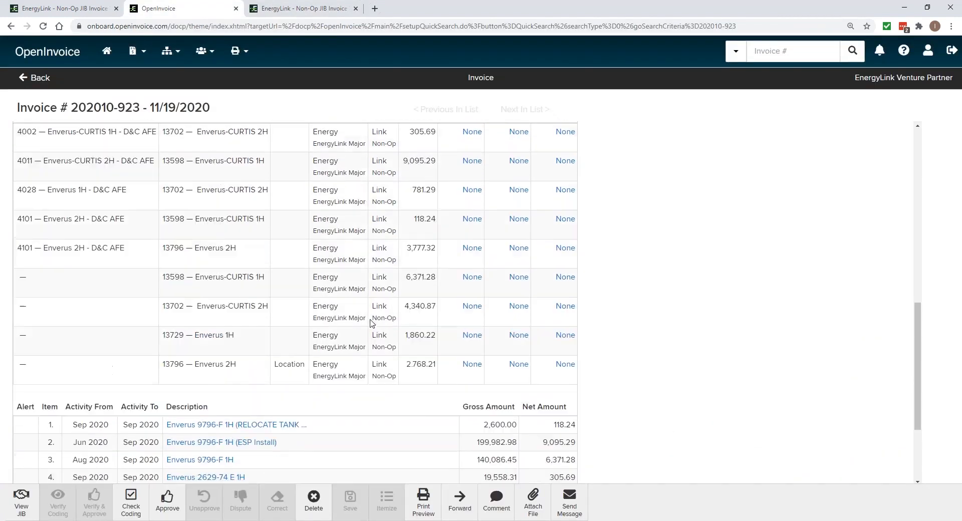
pyautogui.scroll(-1, 339, 313)
pyautogui.scroll(2, 187, 202)
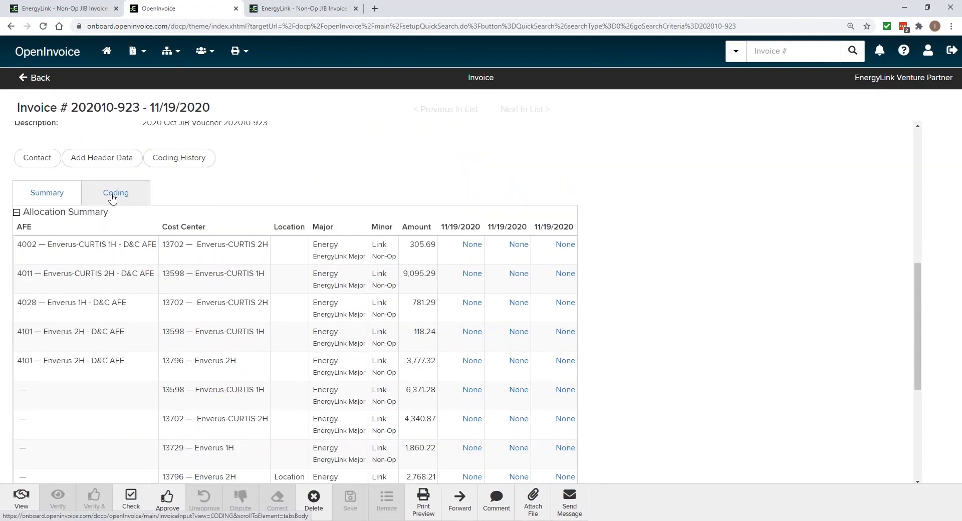
pyautogui.click(112, 196)
pyautogui.scroll(-2, 416, 386)
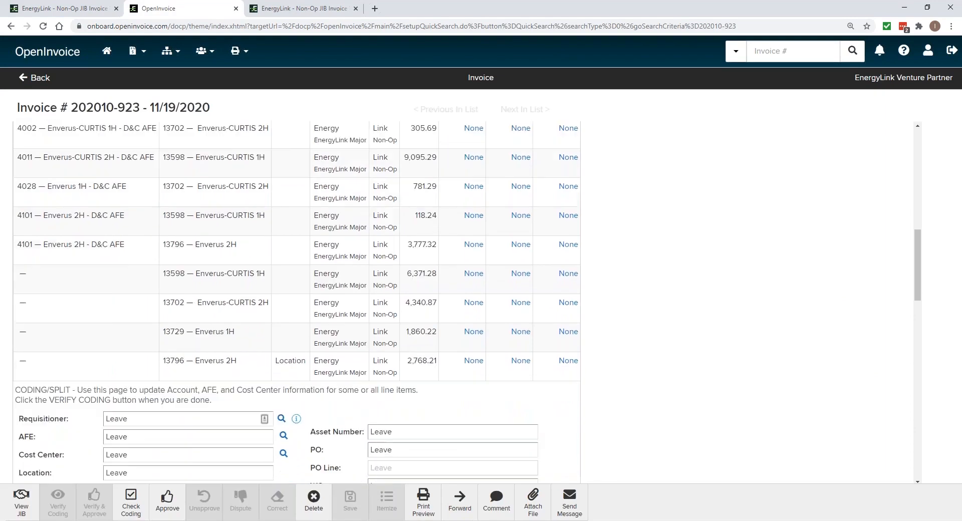
# Examine the coding of each line item, including the cost centers that line item 7 is split across
pyautogui.scroll(-6, 416, 386)
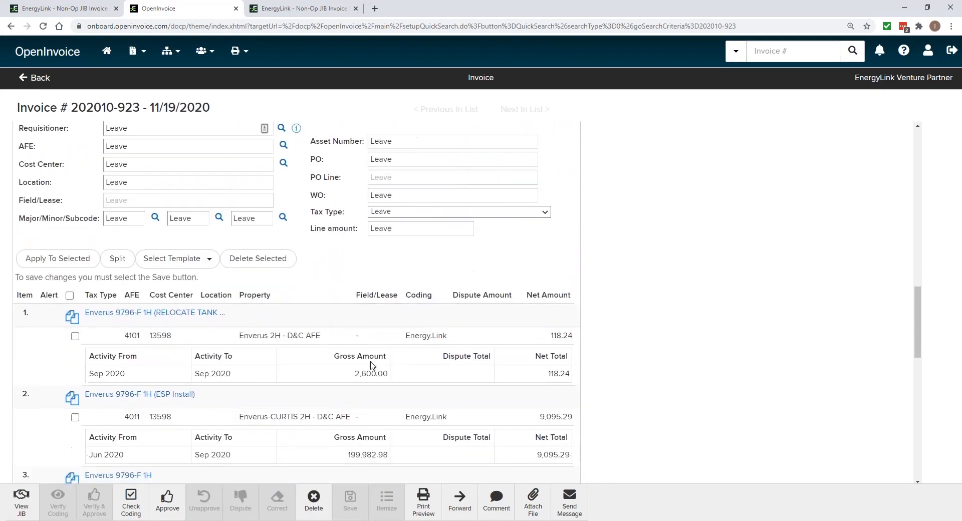
pyautogui.scroll(-2, 306, 303)
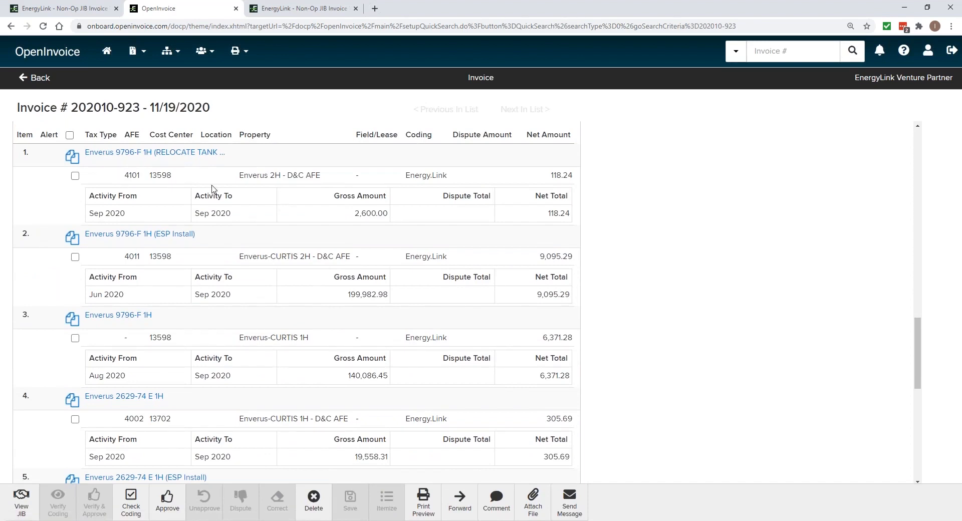
pyautogui.scroll(-4, 255, 261)
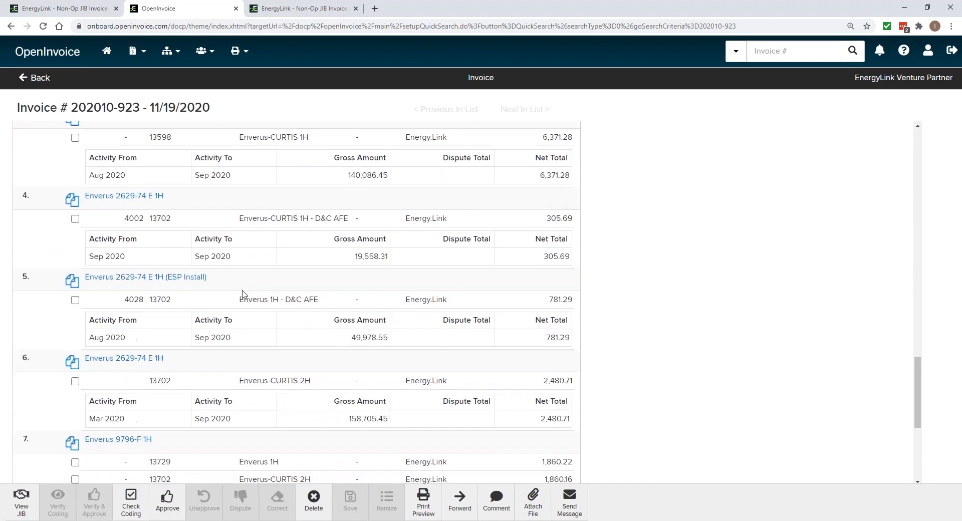
pyautogui.scroll(-1, 244, 295)
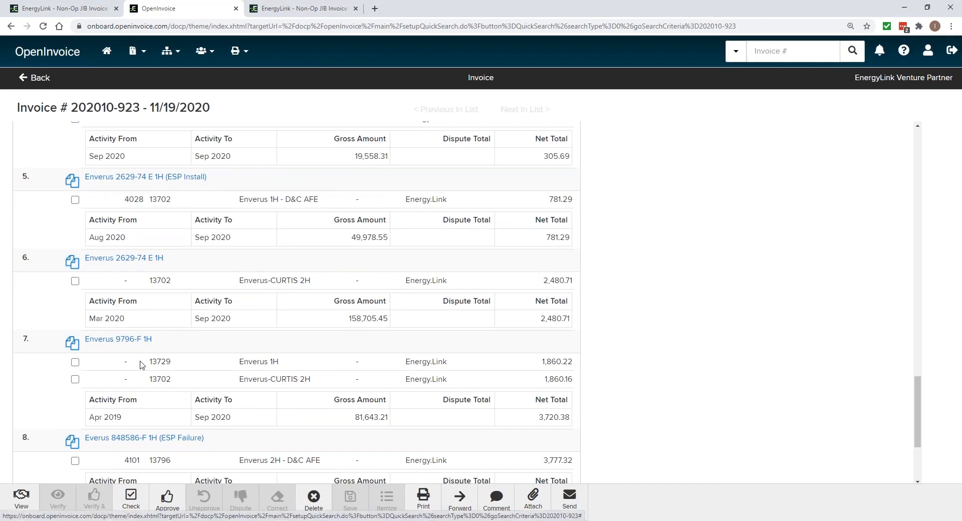
pyautogui.moveTo(149, 361); pyautogui.dragTo(173, 380)
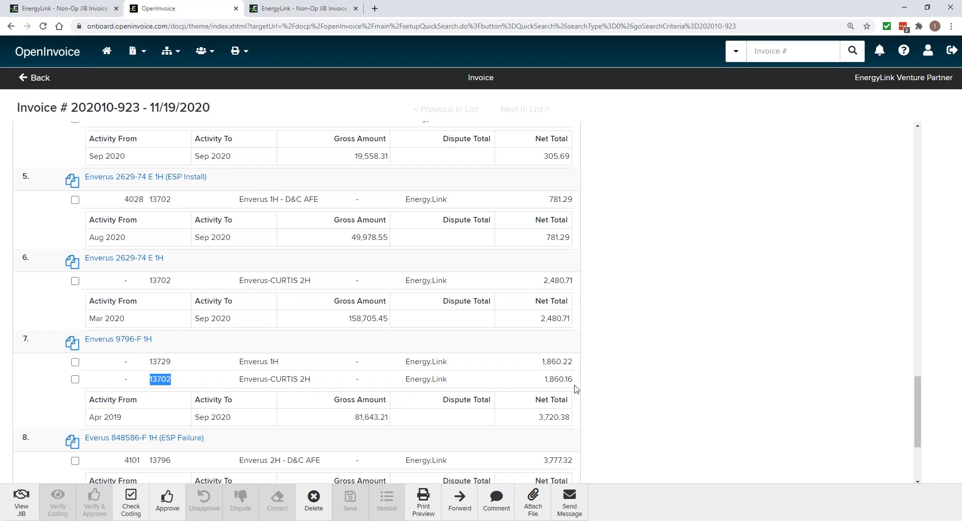
pyautogui.scroll(-1, 270, 323)
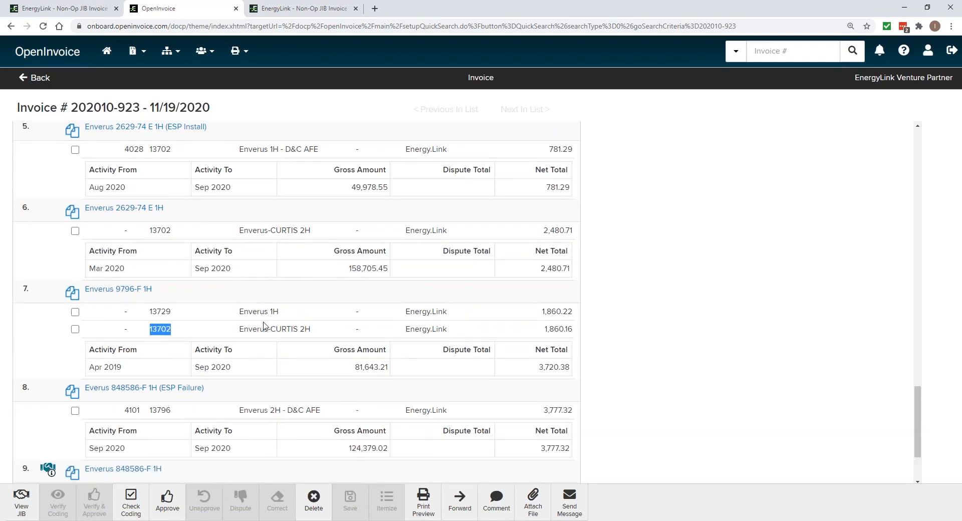
pyautogui.scroll(-1, 279, 365)
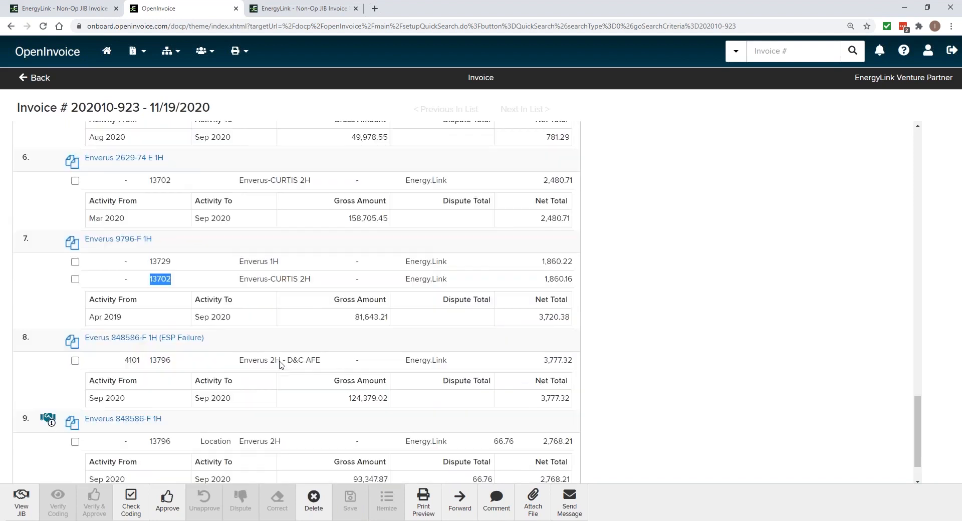
# Check the activity from and activity to dates of line items 6 and 7
pyautogui.click(61, 317)
pyautogui.moveTo(91, 299); pyautogui.dragTo(132, 300)
pyautogui.moveTo(200, 298); pyautogui.dragTo(232, 299)
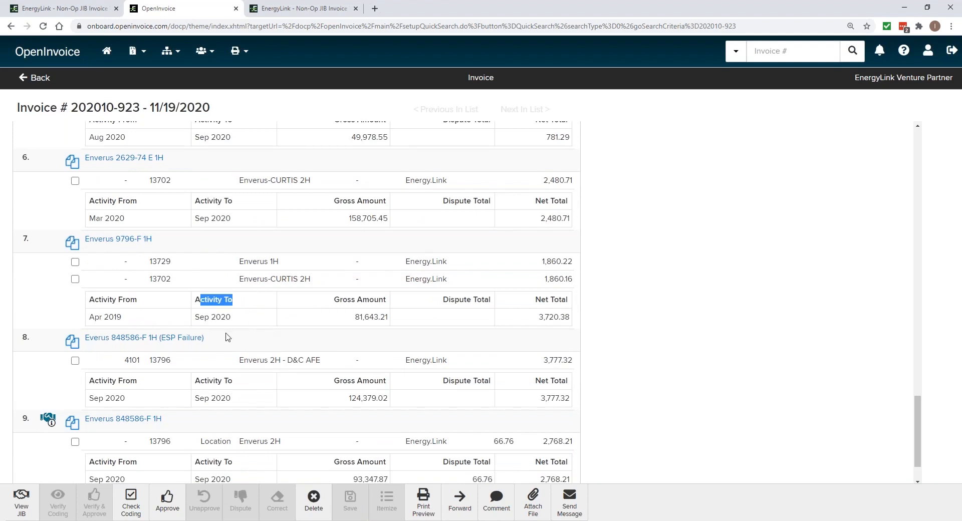
pyautogui.click(154, 318)
pyautogui.doubleClick(116, 219)
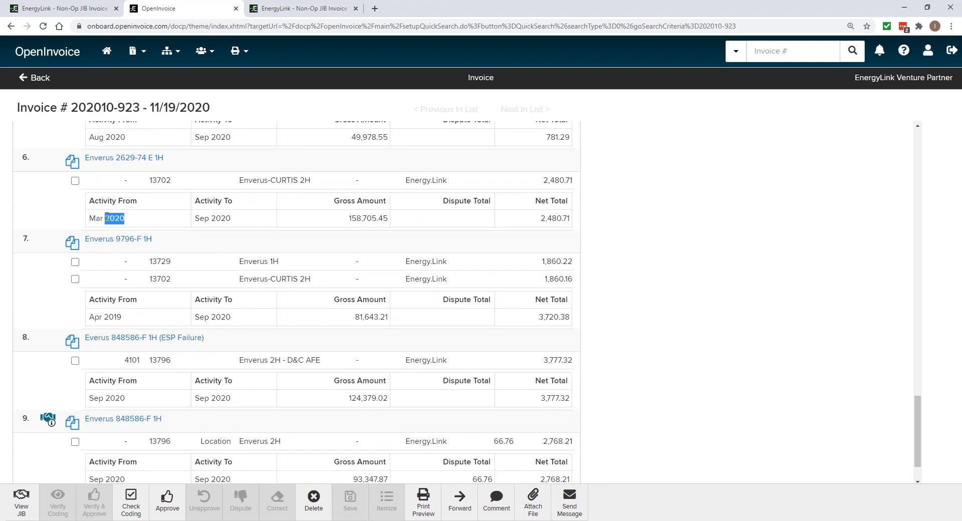
pyautogui.moveTo(121, 317); pyautogui.dragTo(102, 317)
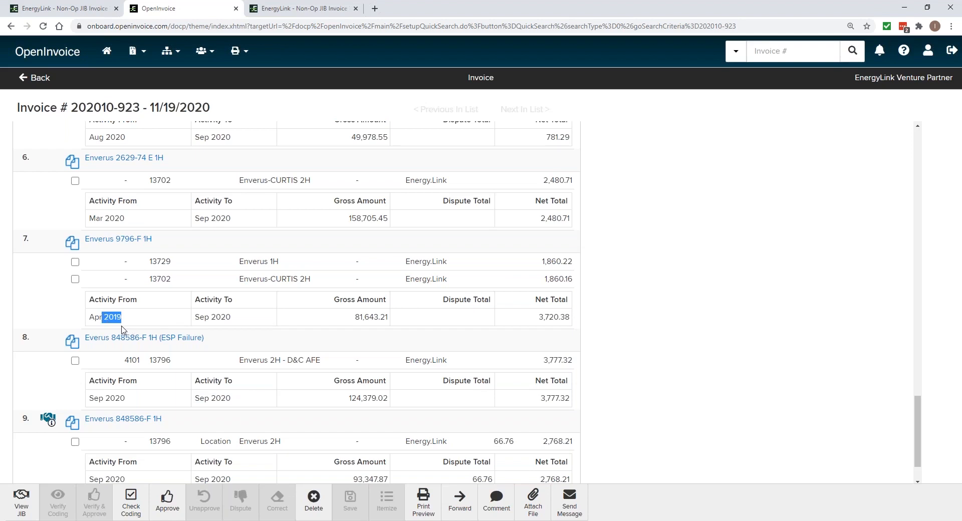
# Open line item 7's EnergyLink statement for Enverus 9796-F 1H and check the activity months of its charges
pyautogui.click(113, 239)
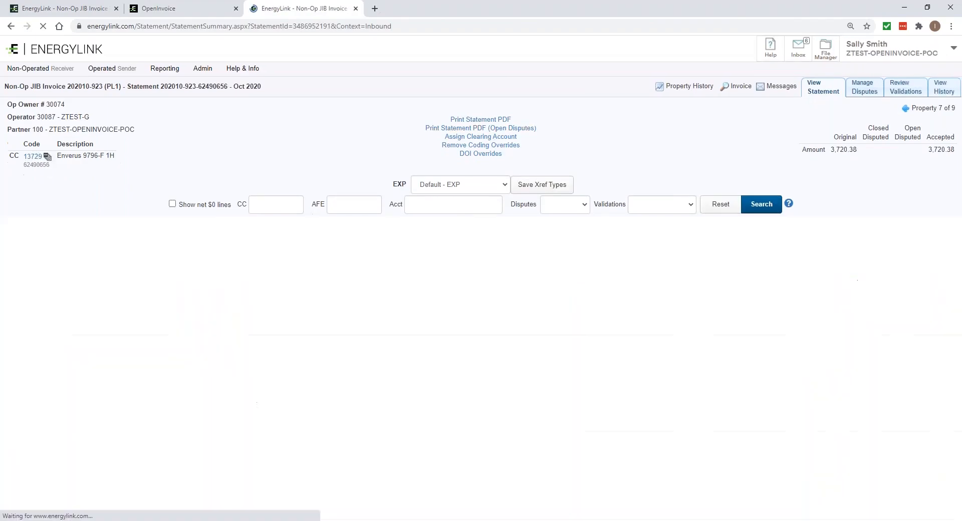
pyautogui.moveTo(812, 274); pyautogui.dragTo(795, 302)
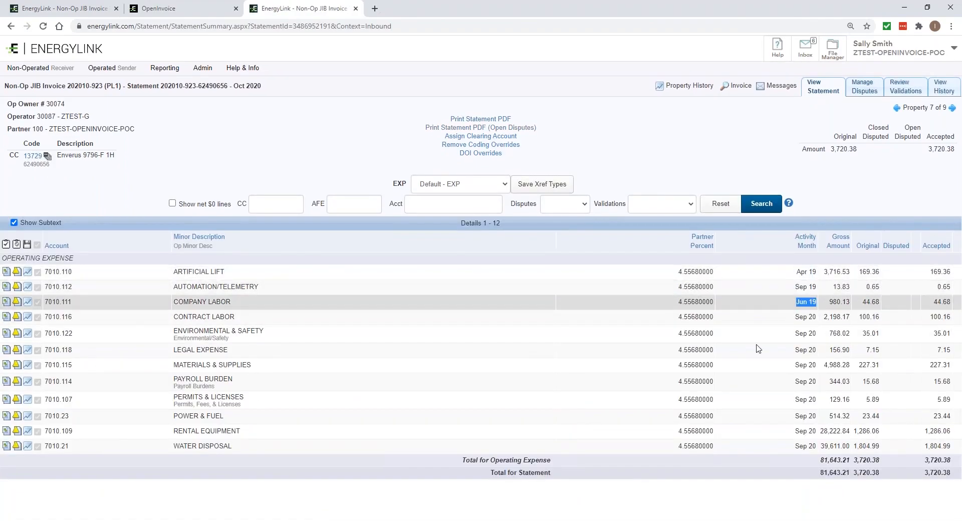
# Return to OpenInvoice and review the invoice from its journal and attached documents through to the coded line items
pyautogui.click(190, 12)
pyautogui.scroll(-1, 402, 356)
pyautogui.scroll(15, 429, 359)
pyautogui.scroll(20, 428, 359)
pyautogui.scroll(-1, 408, 321)
pyautogui.scroll(1, 409, 321)
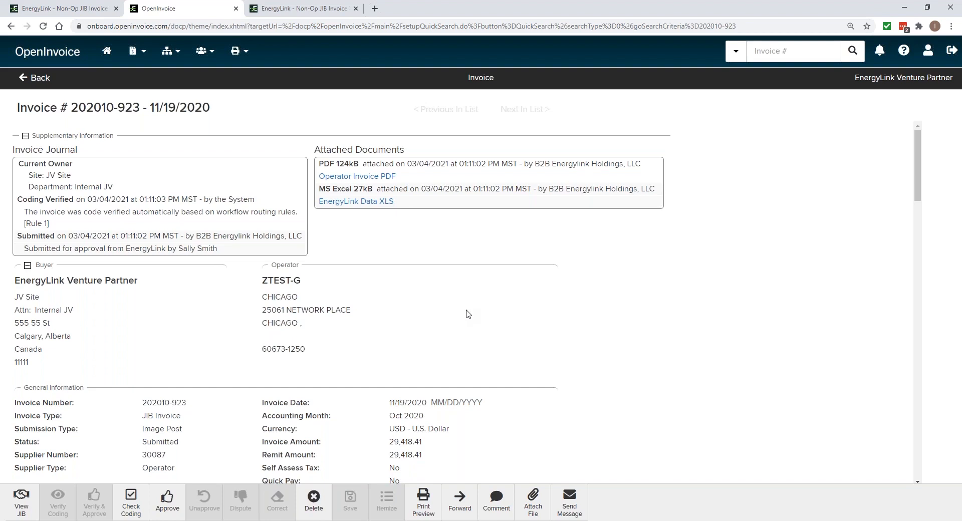
pyautogui.scroll(-15, 525, 375)
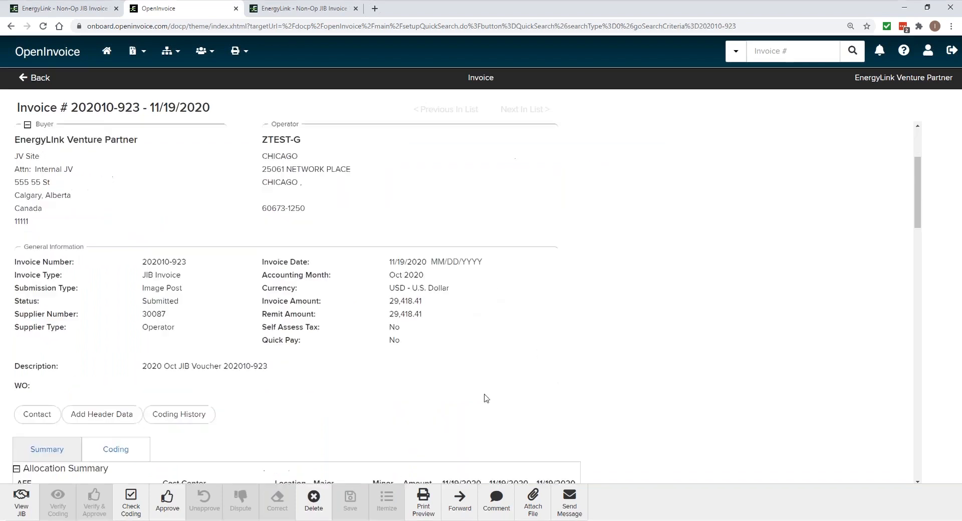
pyautogui.scroll(-2, 476, 409)
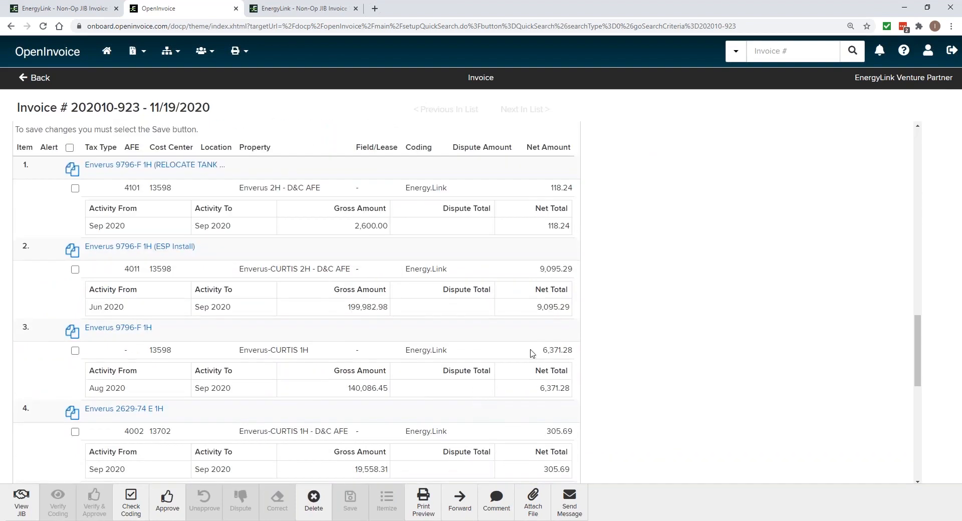
# Check the AFE and net total of line item 2, Enverus 9796-F 1H (ESP Install)
pyautogui.moveTo(141, 269); pyautogui.dragTo(125, 270)
pyautogui.moveTo(566, 306); pyautogui.dragTo(537, 308)
pyautogui.click(554, 321)
pyautogui.moveTo(567, 308); pyautogui.dragTo(538, 310)
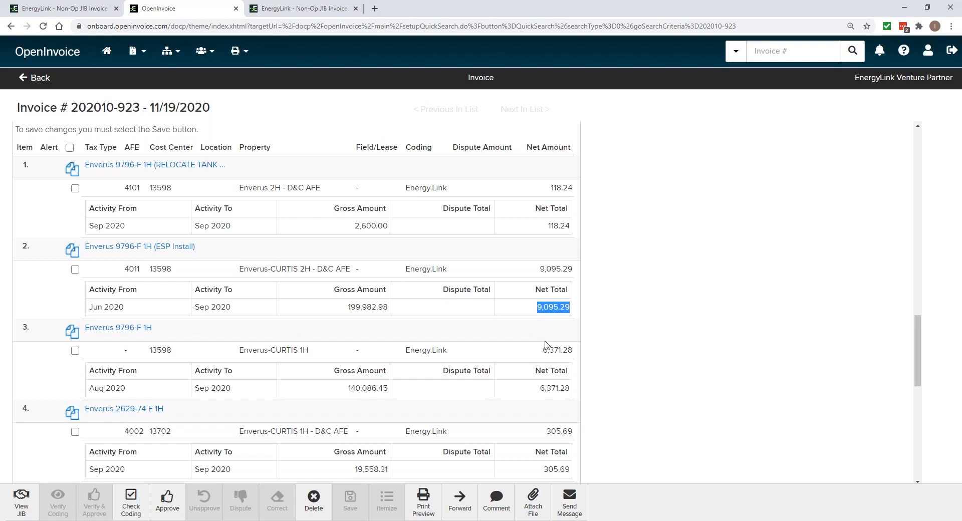
pyautogui.click(571, 334)
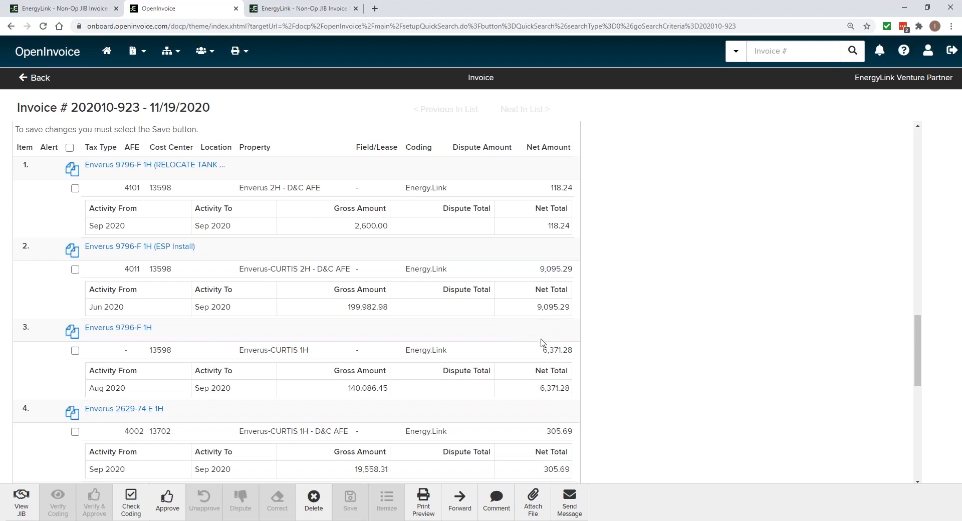
pyautogui.scroll(-1, 519, 326)
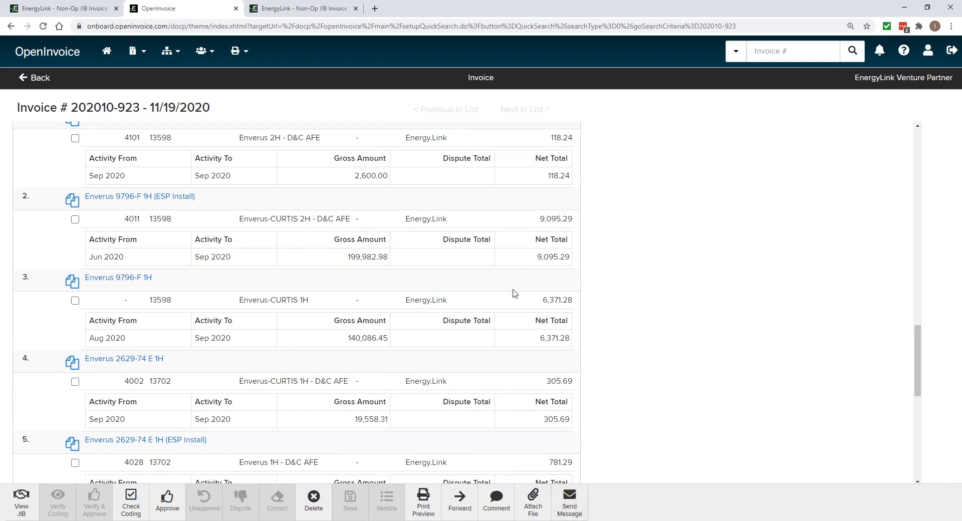
pyautogui.moveTo(536, 257); pyautogui.dragTo(569, 257)
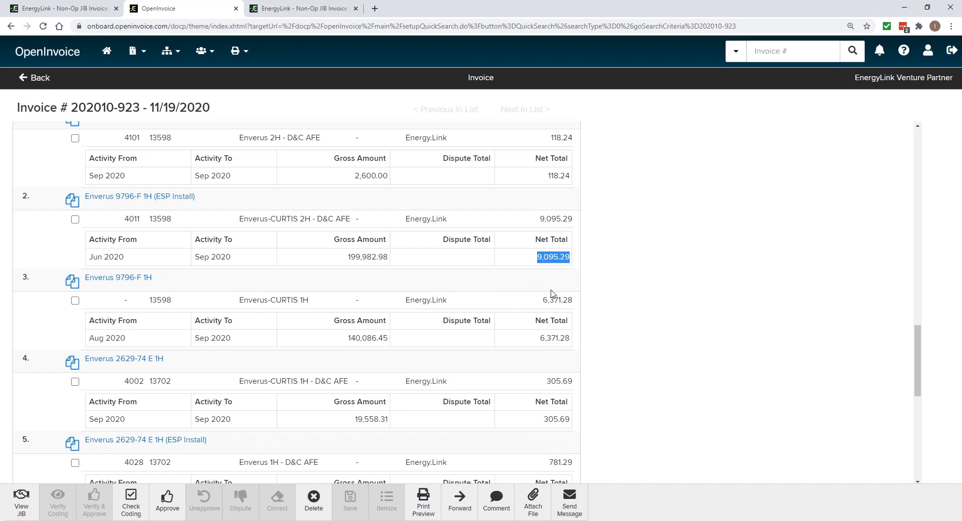
# Forward the invoice to an Internal JV approver with unlimited Non Op Approvals USD, commenting to dispute AFE 4011, and return to the home page
pyautogui.click(465, 510)
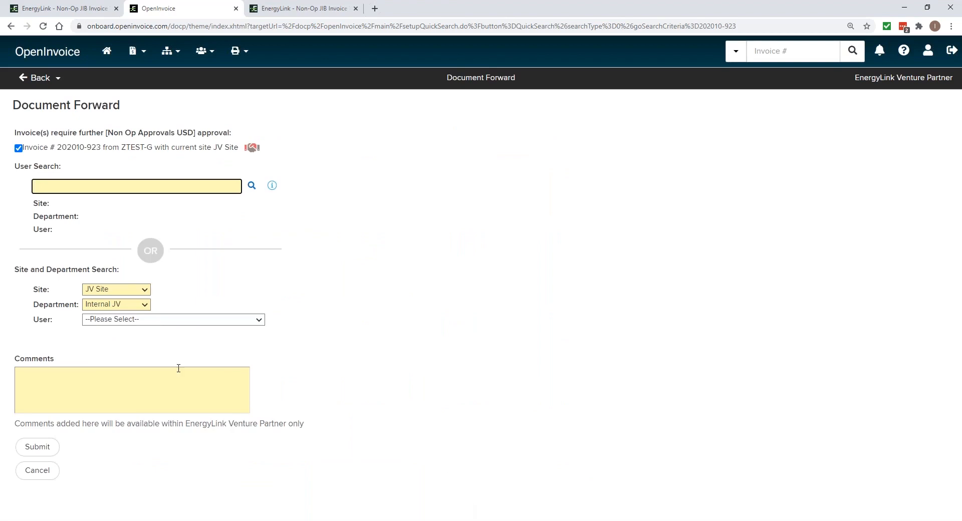
pyautogui.click(157, 321)
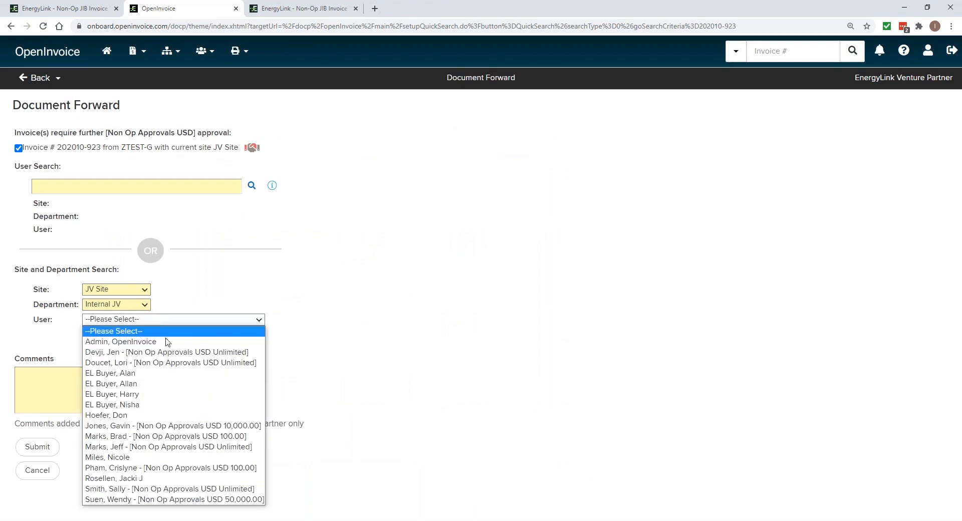
pyautogui.click(203, 490)
pyautogui.click(248, 387)
pyautogui.write('Please dispute AFE 4011 for a supp')
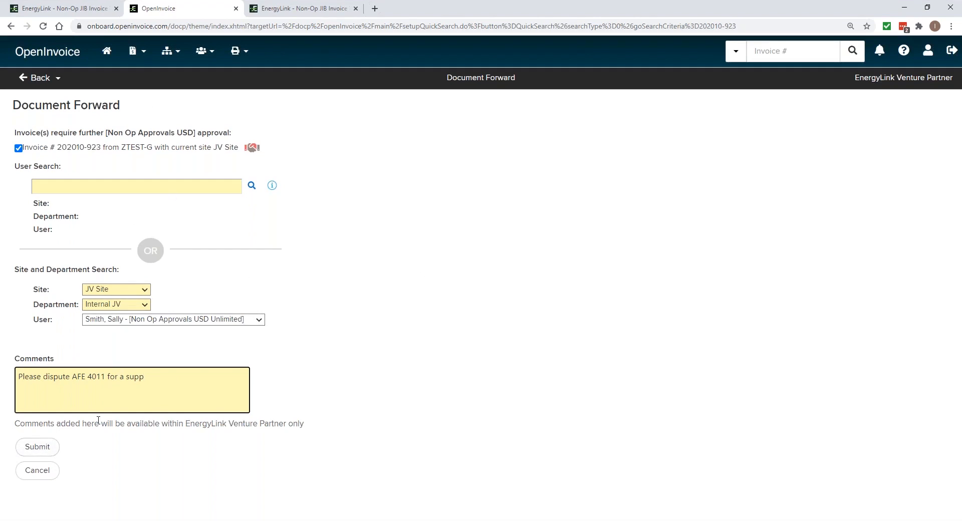
pyautogui.click(53, 446)
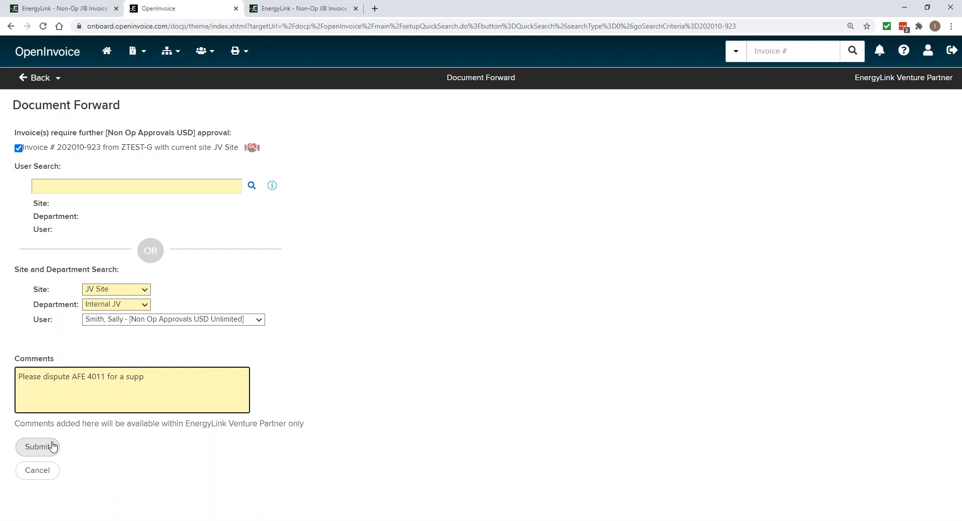
pyautogui.click(111, 60)
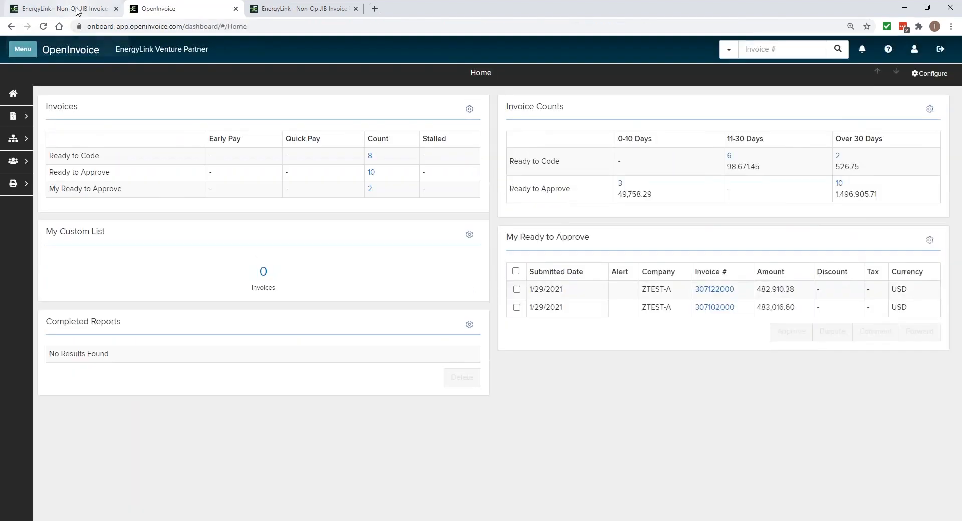
# Switch to EnergyLink and dispute the full amount of the AFE 4011 property, Enverus 9796-F 1H (ESP Install), with reason Supplement
pyautogui.click(77, 10)
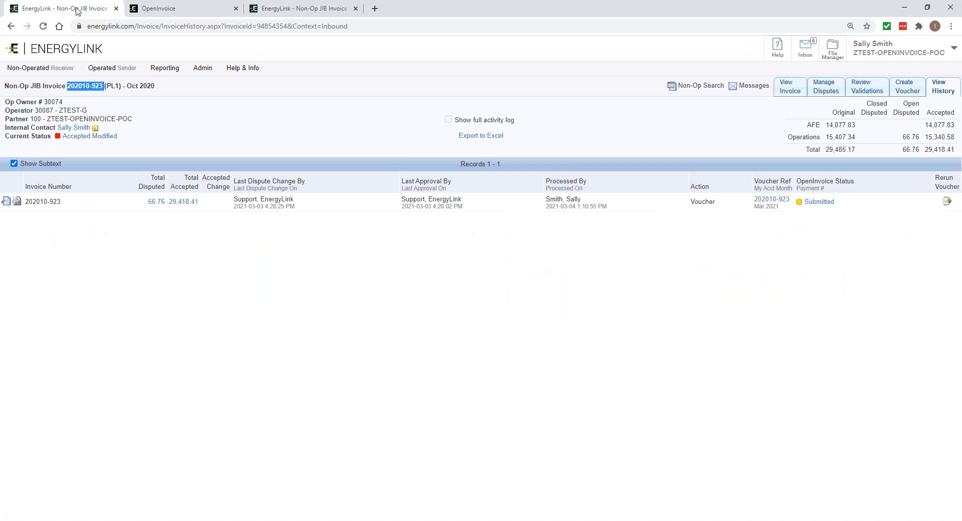
pyautogui.click(803, 93)
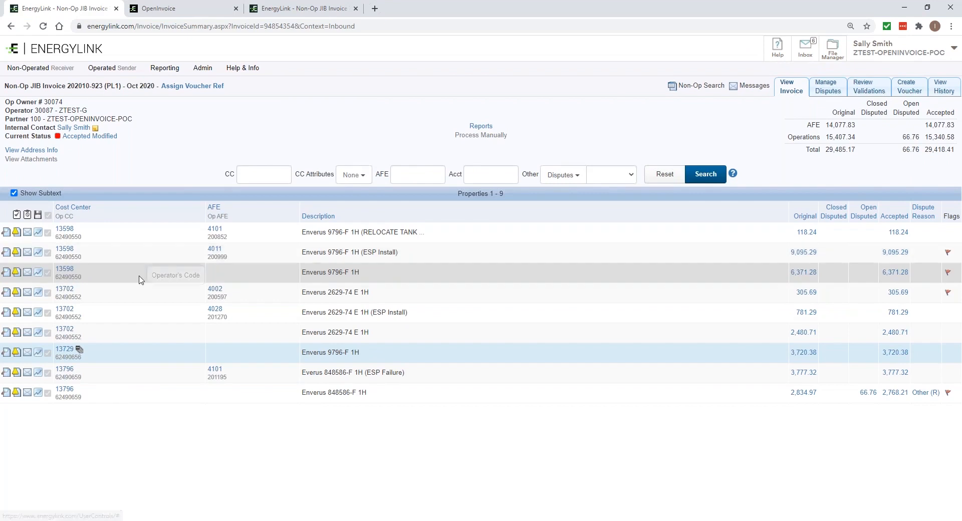
pyautogui.click(17, 253)
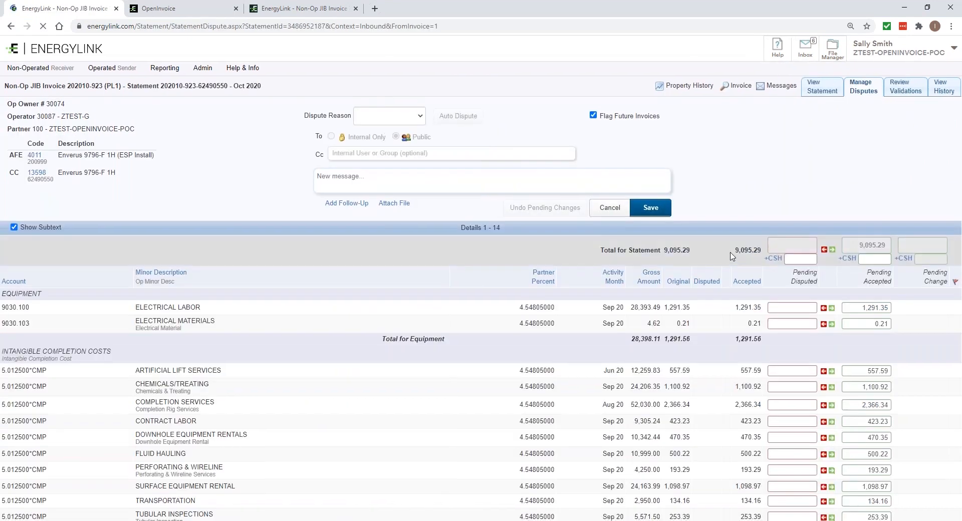
pyautogui.click(816, 251)
pyautogui.click(399, 121)
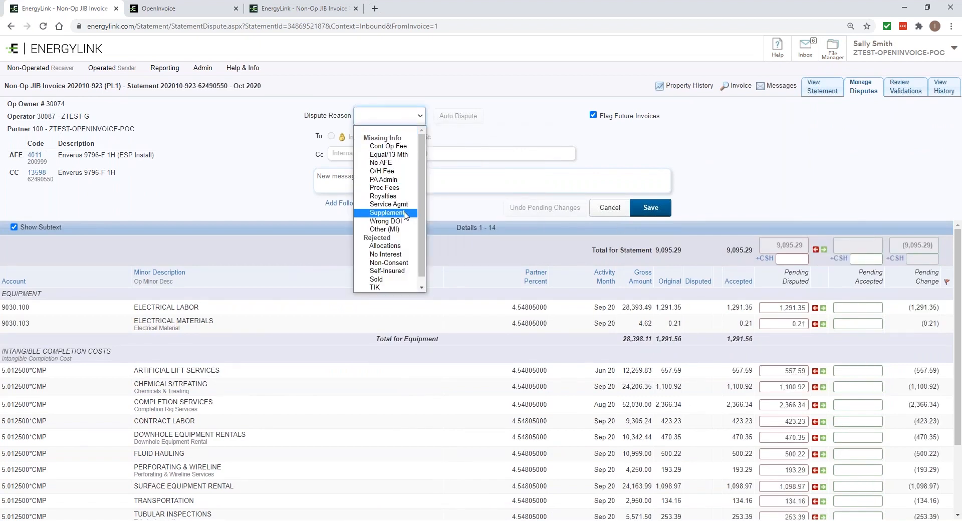
pyautogui.click(386, 212)
pyautogui.click(651, 208)
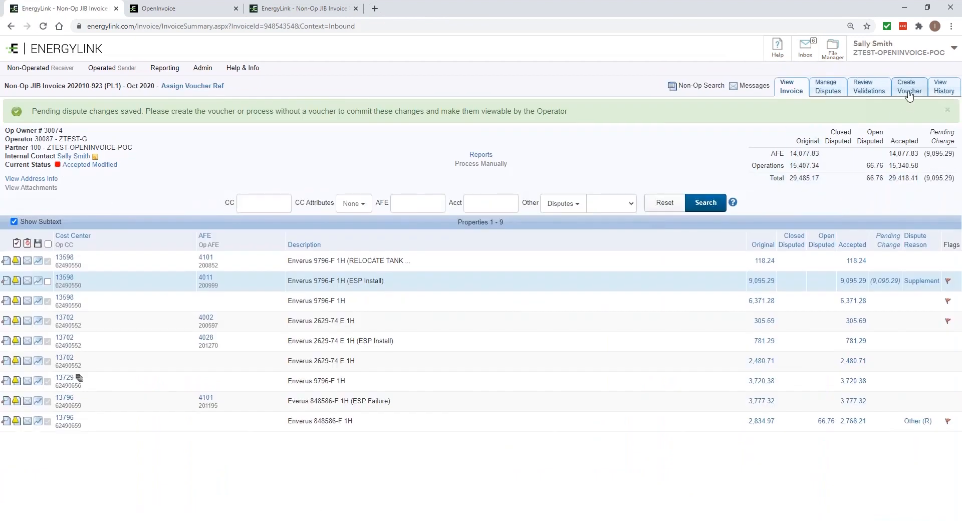
# Prepare the voucher for the Accepted amounts with its voucher reference for Mar 2021, approve the invoice, and check the accepted total
pyautogui.click(908, 93)
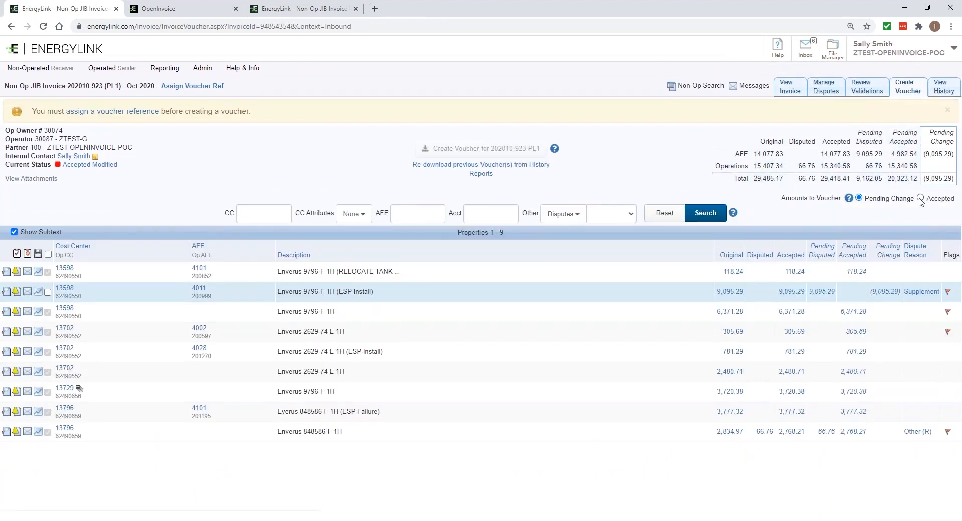
pyautogui.click(920, 198)
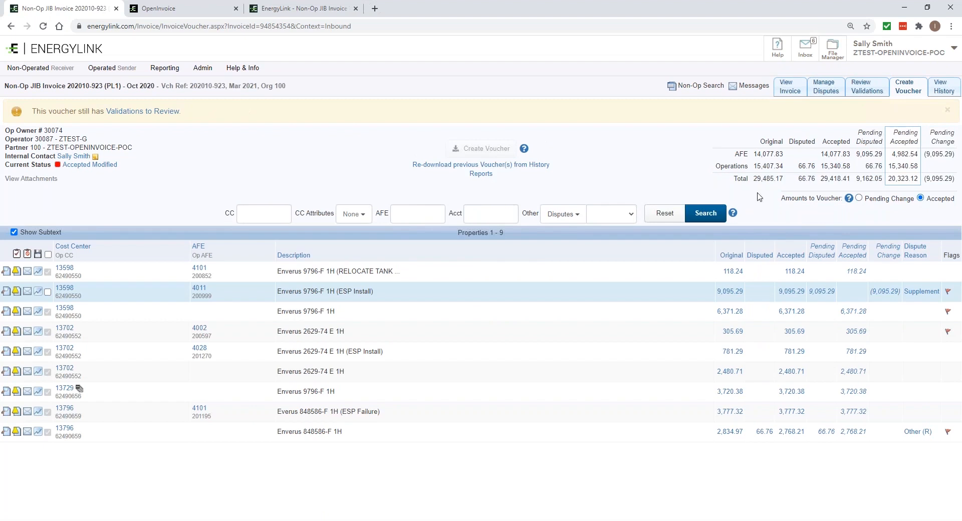
pyautogui.click(17, 254)
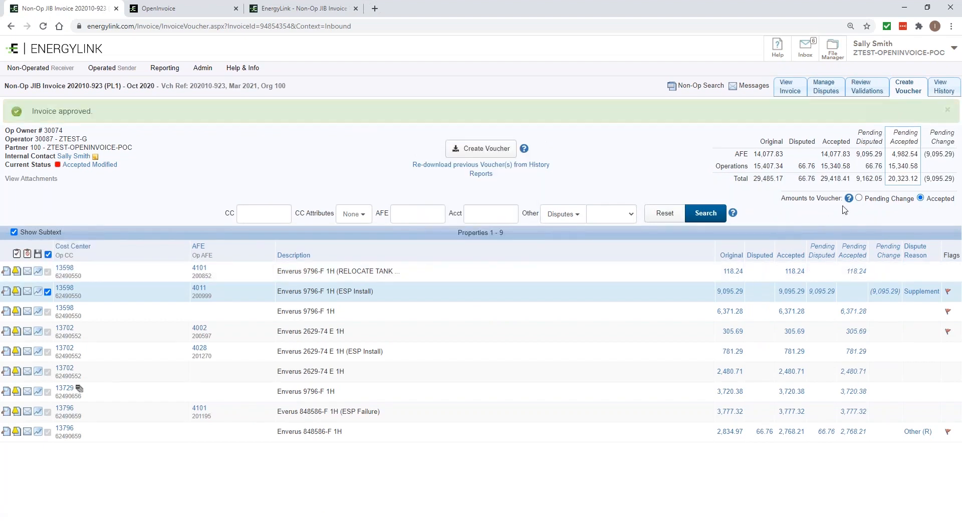
pyautogui.moveTo(847, 179); pyautogui.dragTo(822, 179)
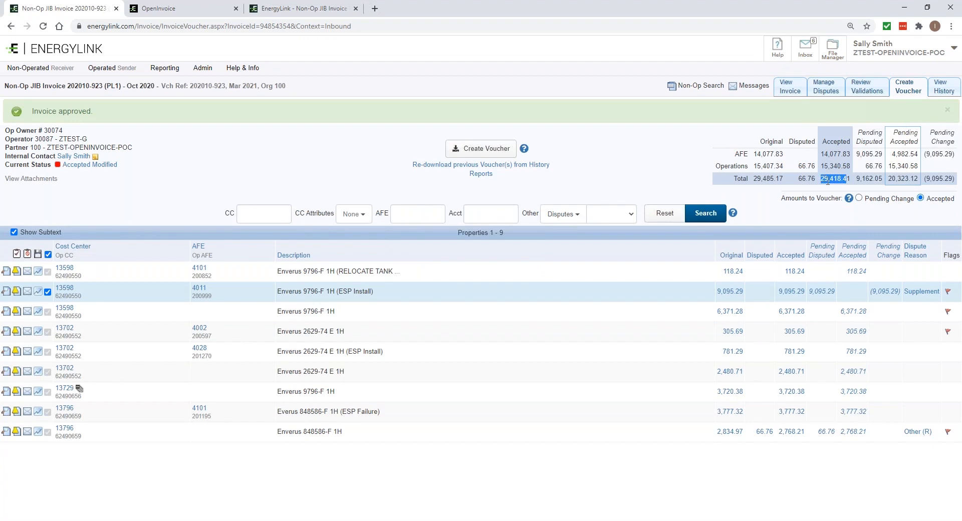
# Create the voucher for the accepted amounts and view the re-sent invoice in OpenInvoice
pyautogui.click(842, 192)
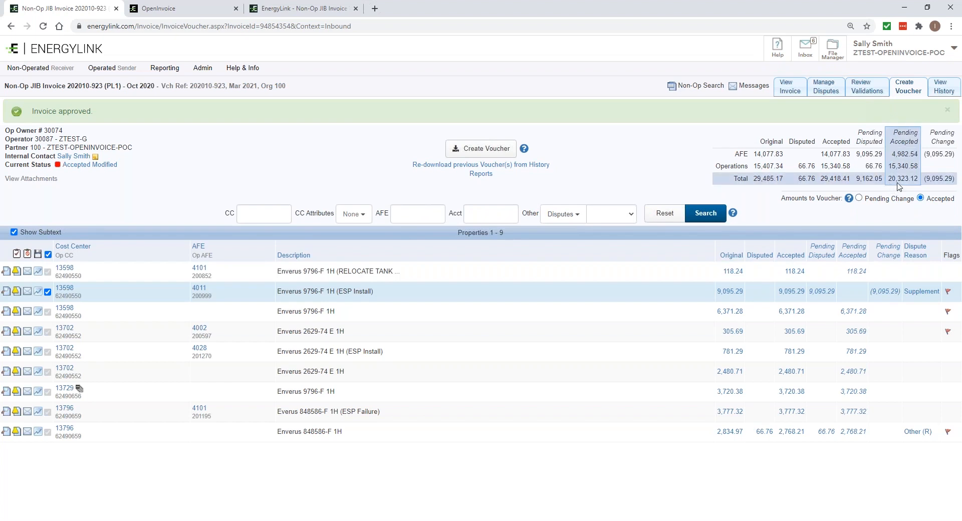
pyautogui.click(503, 150)
pyautogui.click(586, 302)
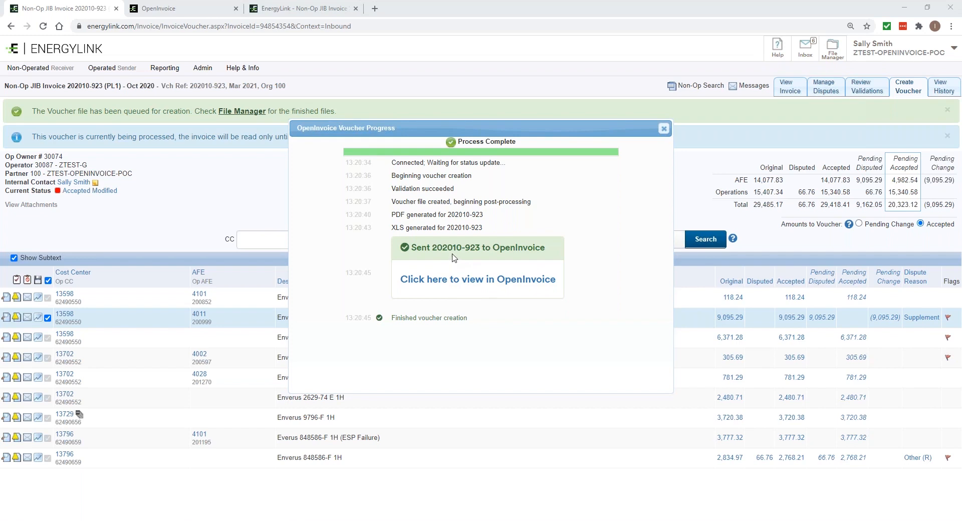
pyautogui.click(449, 281)
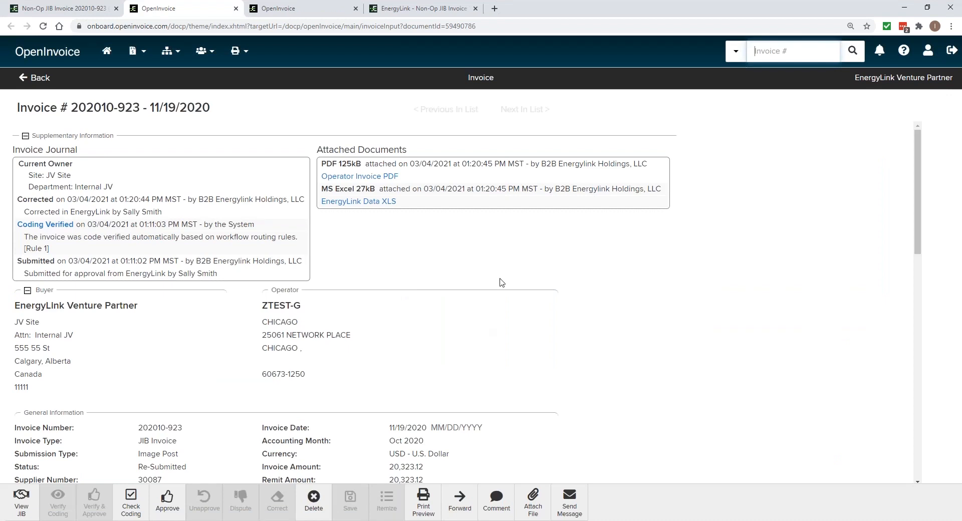
pyautogui.click(370, 265)
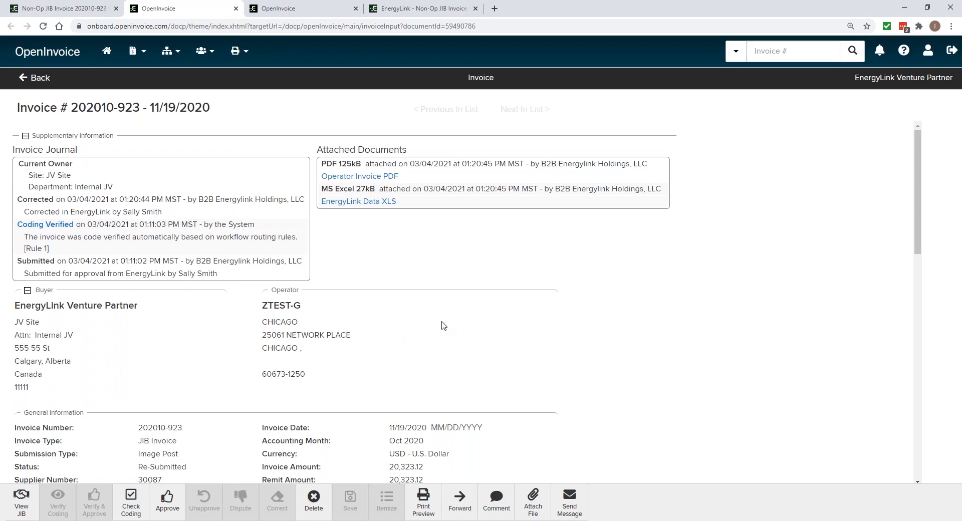
# Check the invoice's remit amount and the AFE 4011 and AFE 4002 rows of the allocation summary
pyautogui.scroll(-2, 442, 327)
pyautogui.moveTo(423, 379); pyautogui.dragTo(390, 383)
pyautogui.click(383, 386)
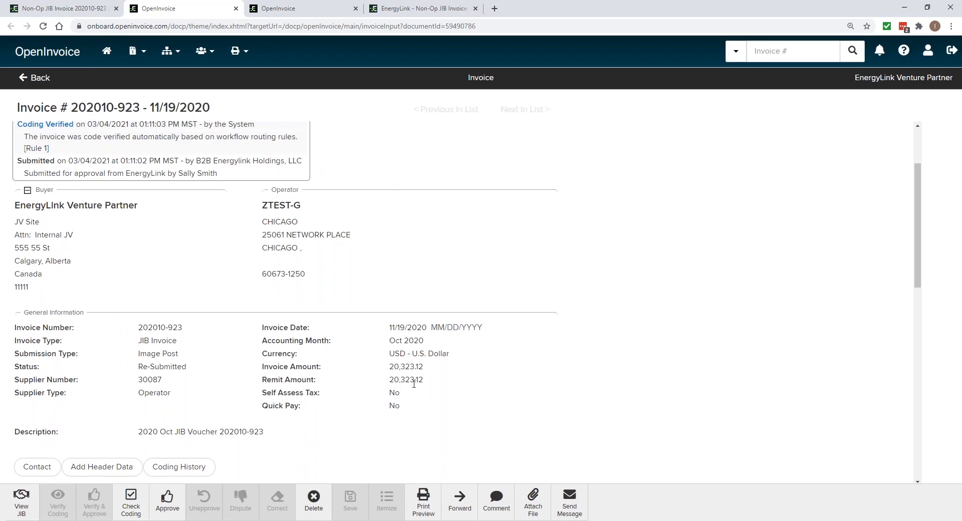
pyautogui.scroll(1, 430, 387)
pyautogui.scroll(-12, 354, 440)
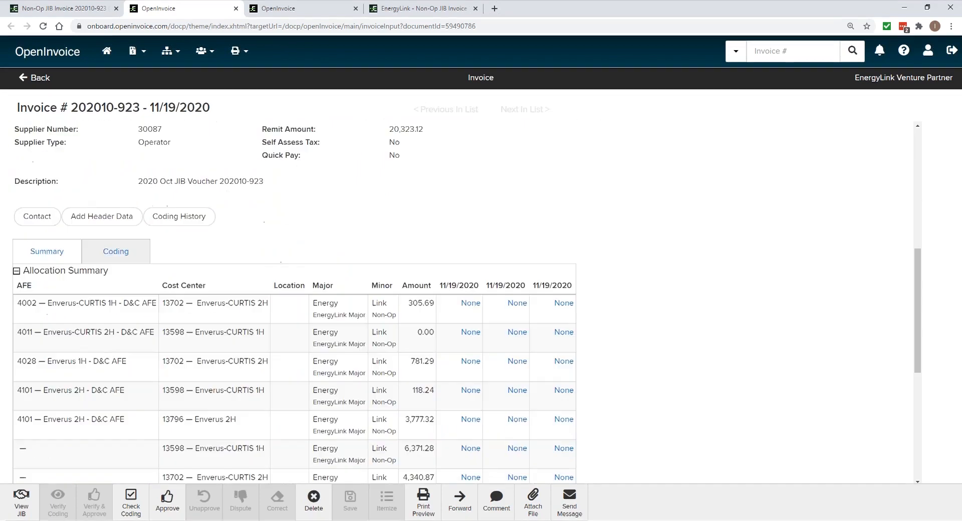
pyautogui.moveTo(27, 306)
pyautogui.moveTo(575, 307); pyautogui.dragTo(558, 308)
pyautogui.click(607, 320)
pyautogui.scroll(1, 550, 375)
pyautogui.scroll(10, 549, 375)
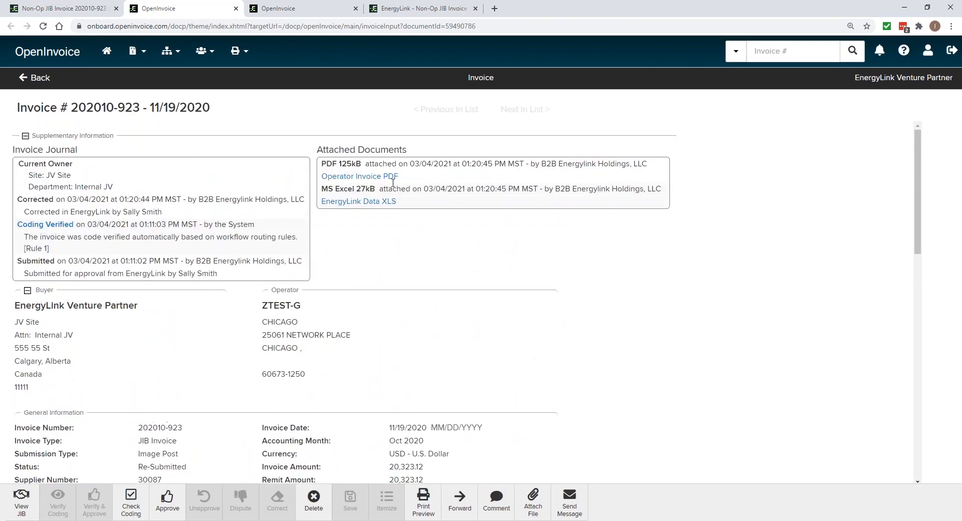
# View the attached Operator Invoice PDF at 90% zoom, check the disputed amount of the ESP Install property, and close it
pyautogui.click(374, 177)
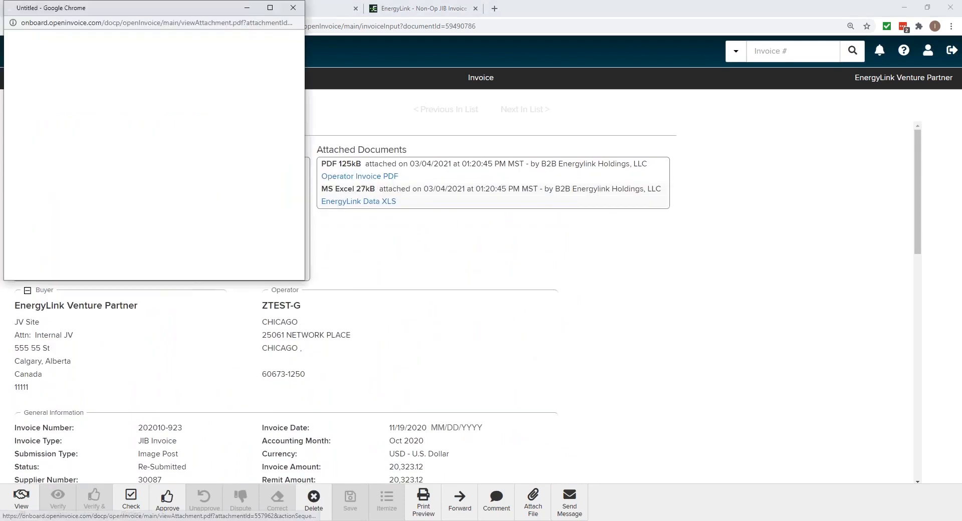
pyautogui.click(269, 10)
pyautogui.click(499, 40)
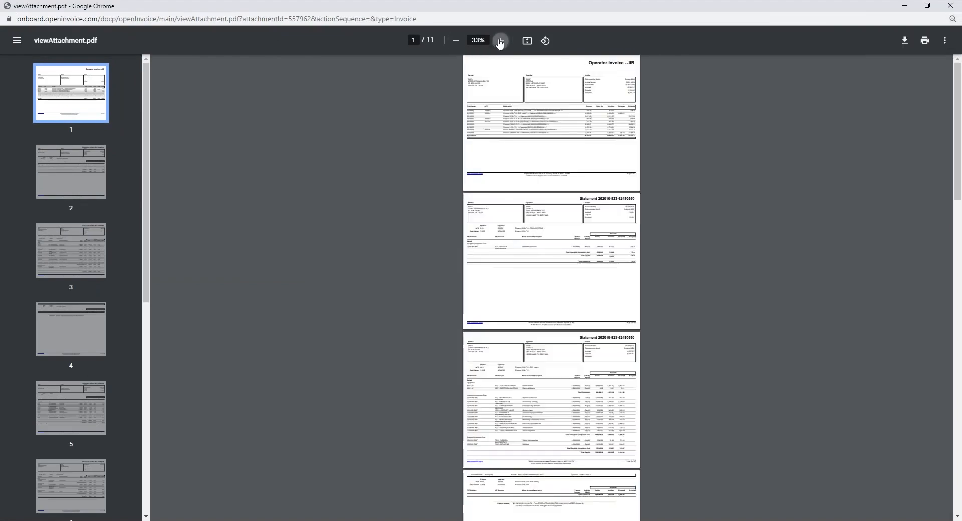
pyautogui.click(500, 40)
pyautogui.click(499, 40)
pyautogui.click(499, 40)
pyautogui.click(500, 40)
pyautogui.click(499, 40)
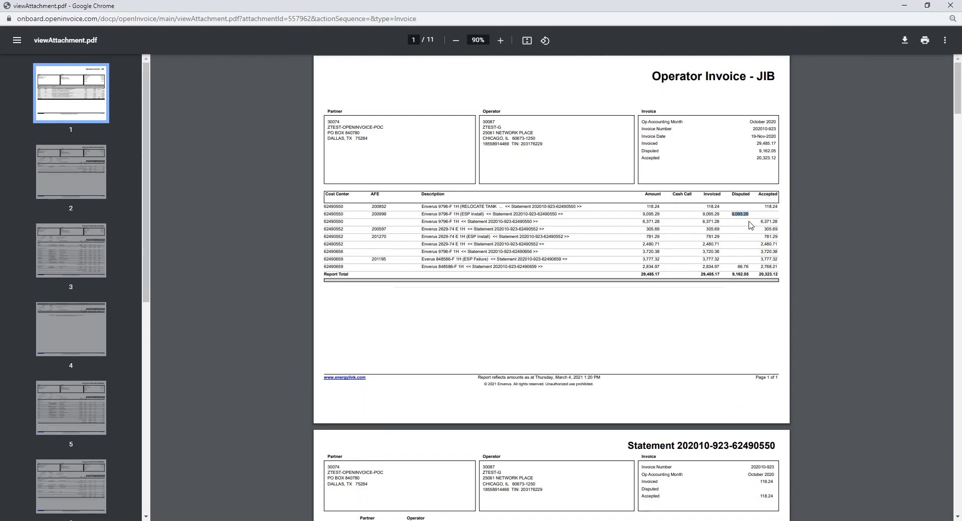
pyautogui.click(949, 5)
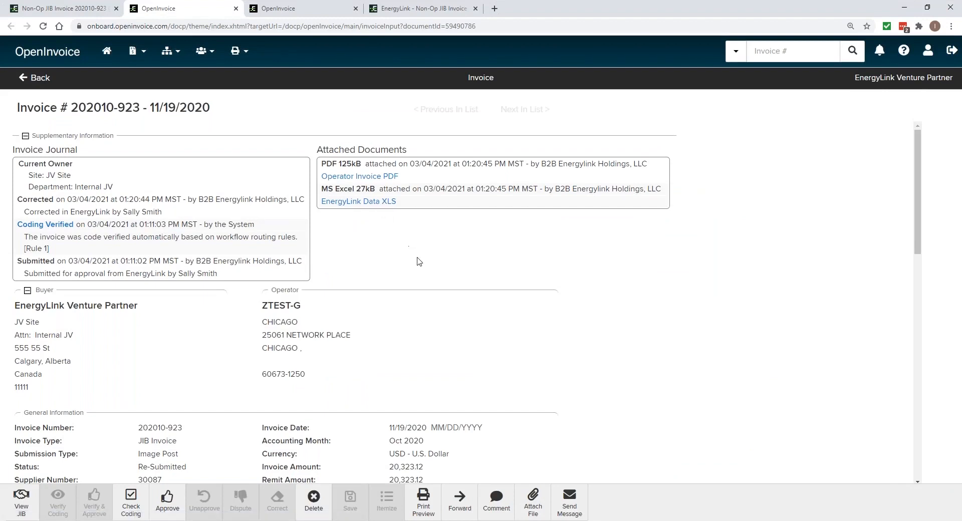
# View the historical Coding Verified revision from the invoice journal, check its remit amount, and return to the current revision
pyautogui.scroll(-2, 373, 405)
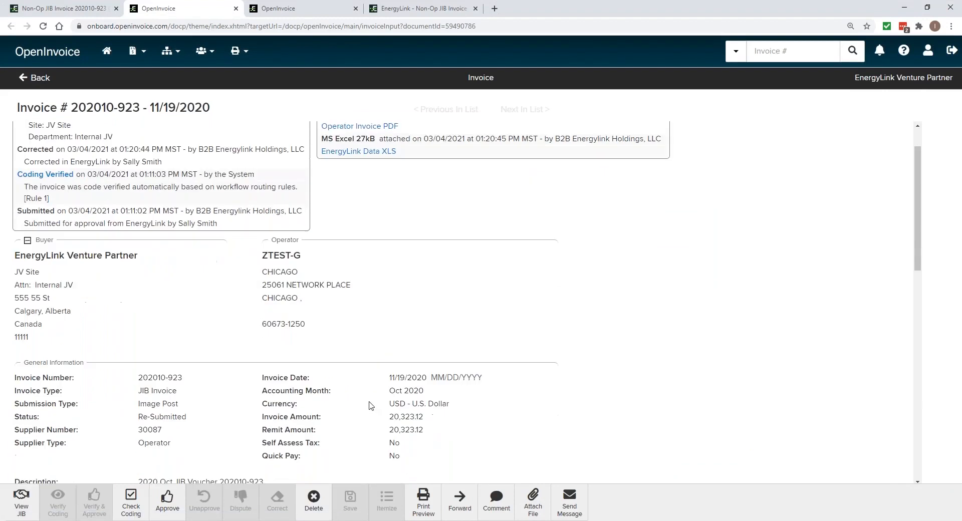
pyautogui.scroll(2, 67, 238)
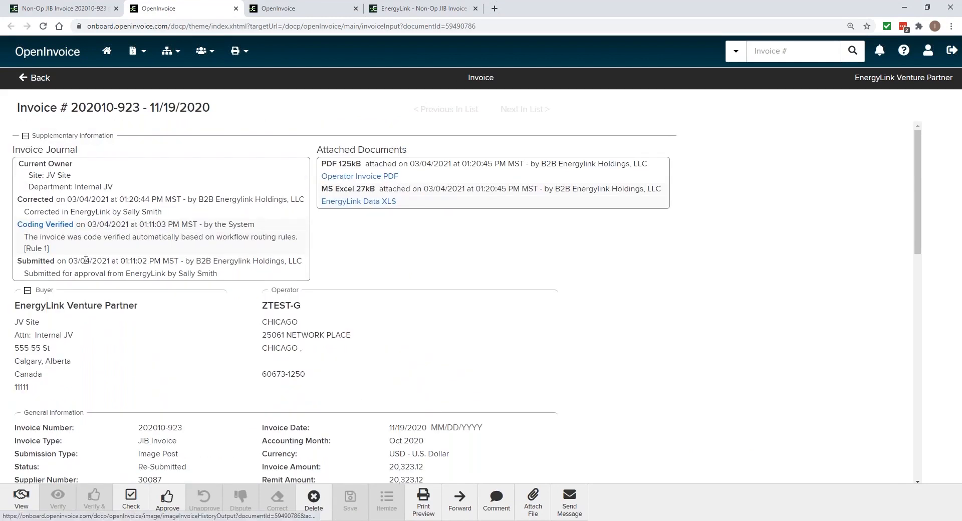
pyautogui.moveTo(92, 224); pyautogui.dragTo(166, 224)
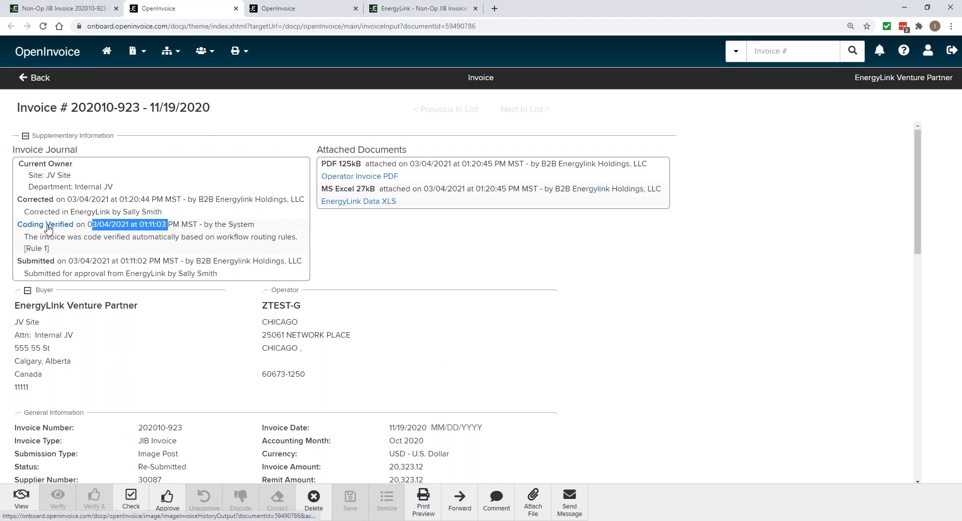
pyautogui.click(42, 226)
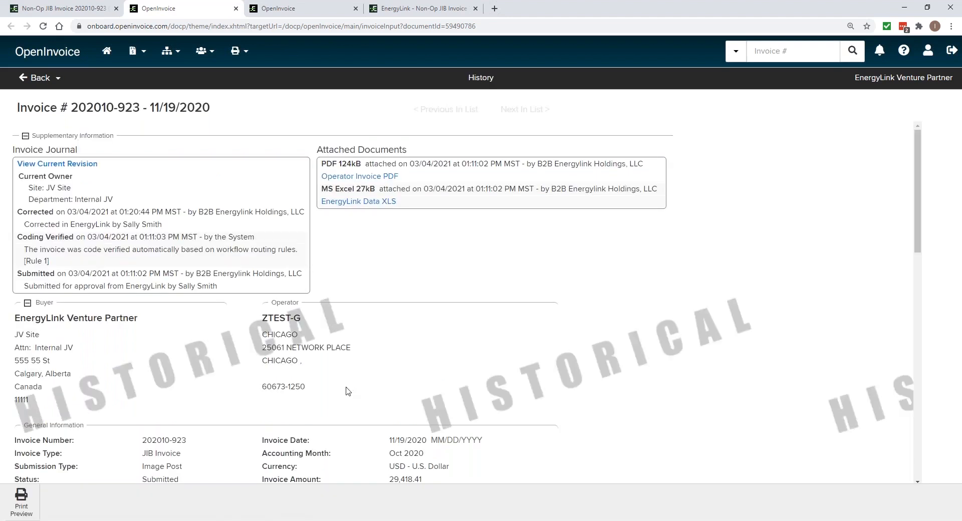
pyautogui.scroll(-3, 348, 391)
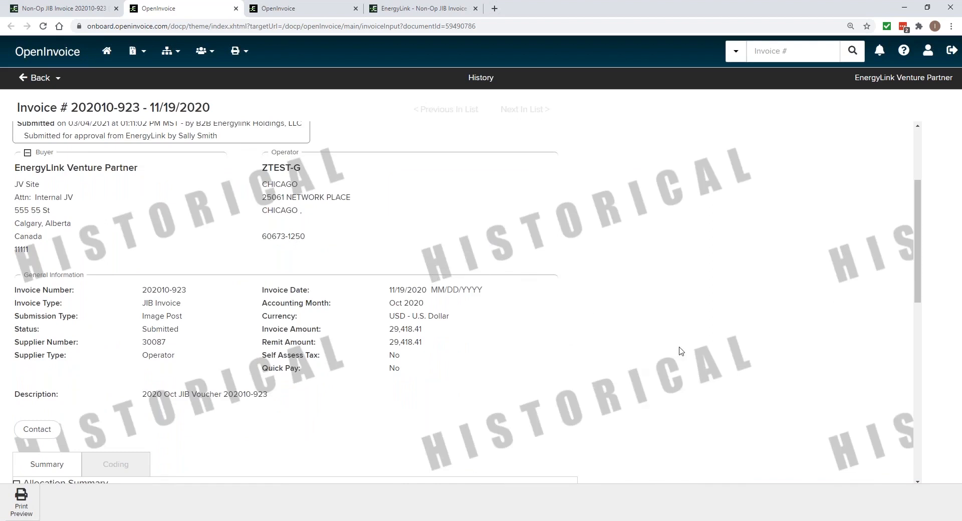
pyautogui.moveTo(424, 343); pyautogui.dragTo(390, 345)
pyautogui.scroll(3, 369, 328)
pyautogui.click(85, 165)
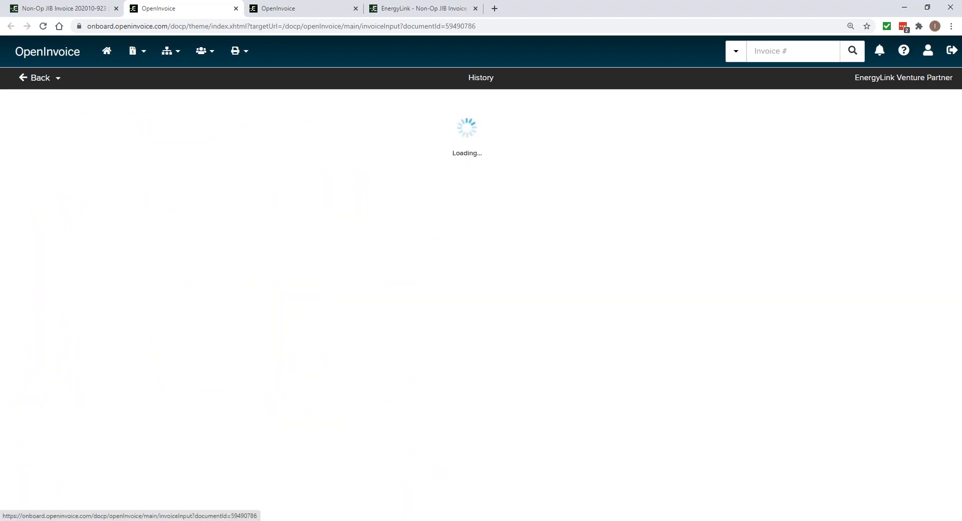
# Review the current revision's invoice amount, allocation summary and line item net amounts
pyautogui.scroll(-2, 457, 382)
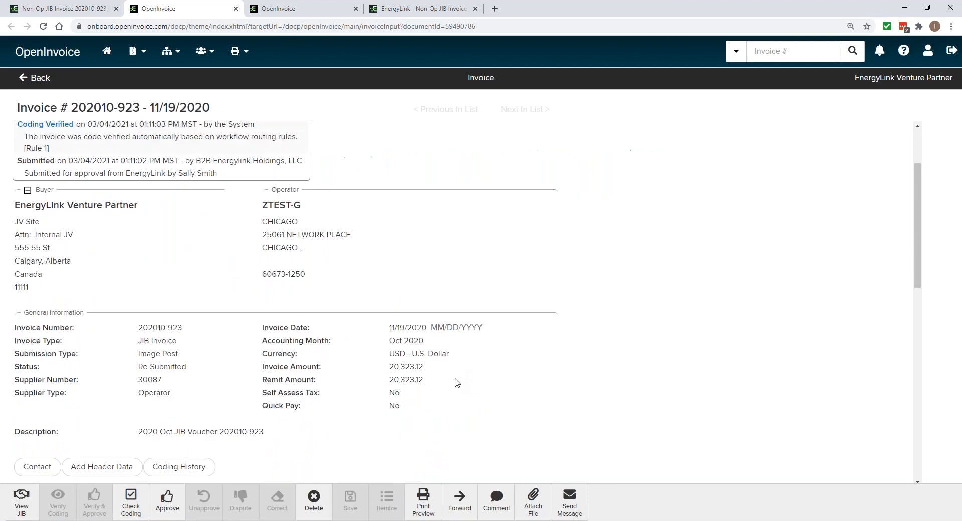
pyautogui.moveTo(412, 368); pyautogui.dragTo(378, 369)
pyautogui.scroll(-4, 481, 419)
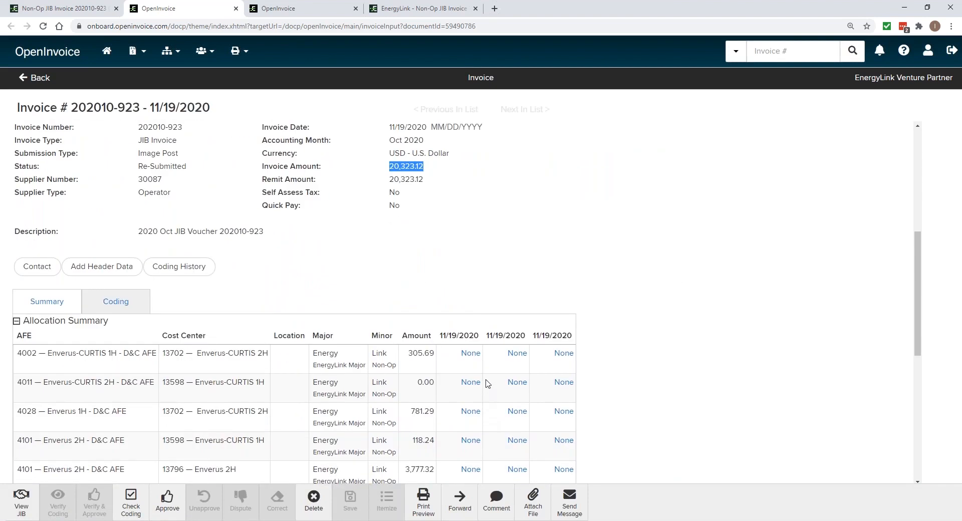
pyautogui.scroll(-2, 487, 384)
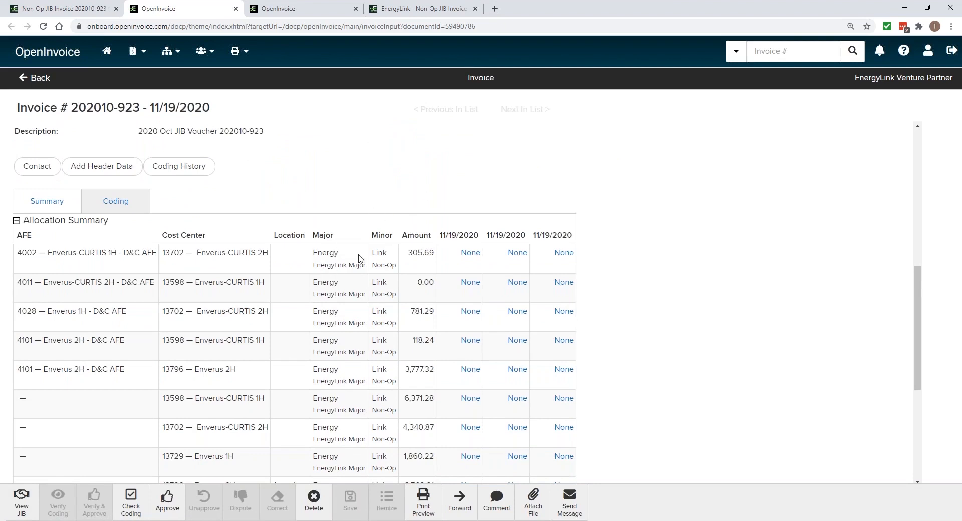
pyautogui.scroll(-2, 340, 283)
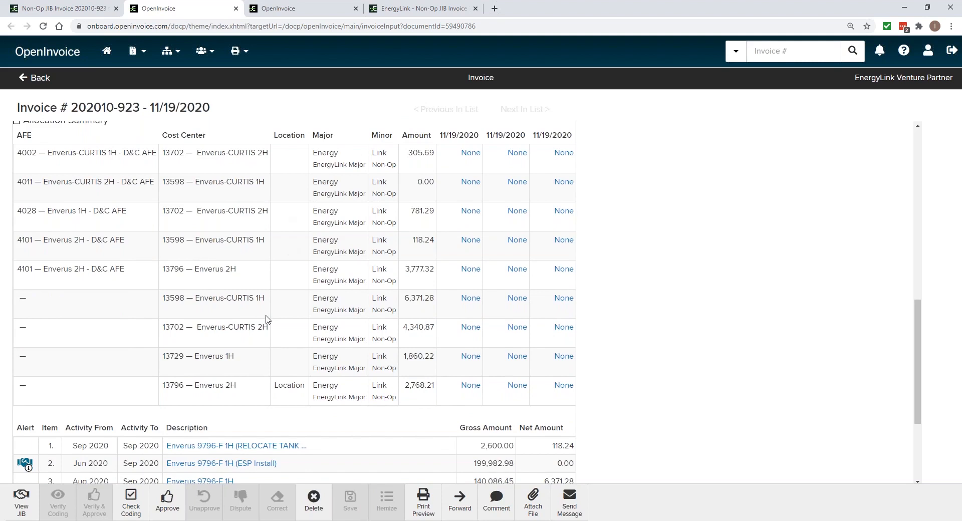
pyautogui.scroll(-3, 265, 320)
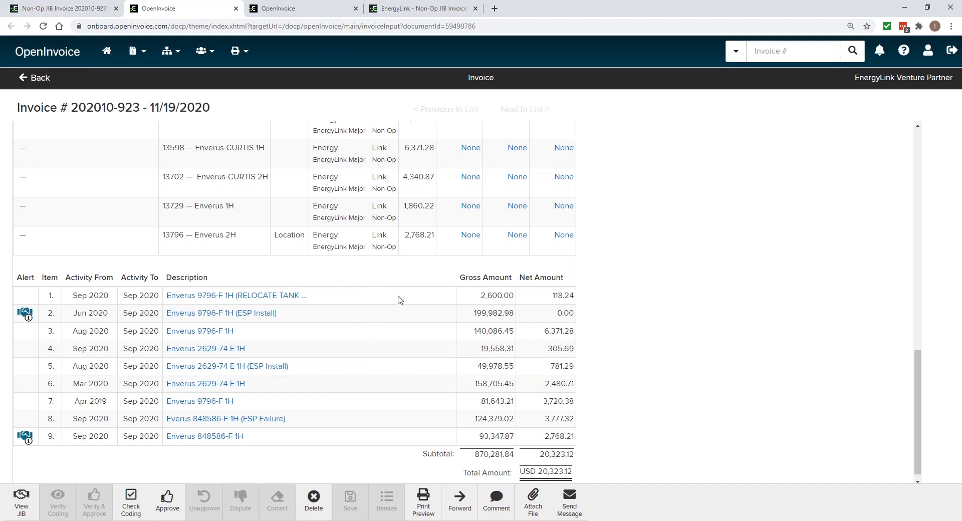
# Check the Major and Minor coding of the AFE 4002 row in the allocation summary
pyautogui.scroll(1, 408, 271)
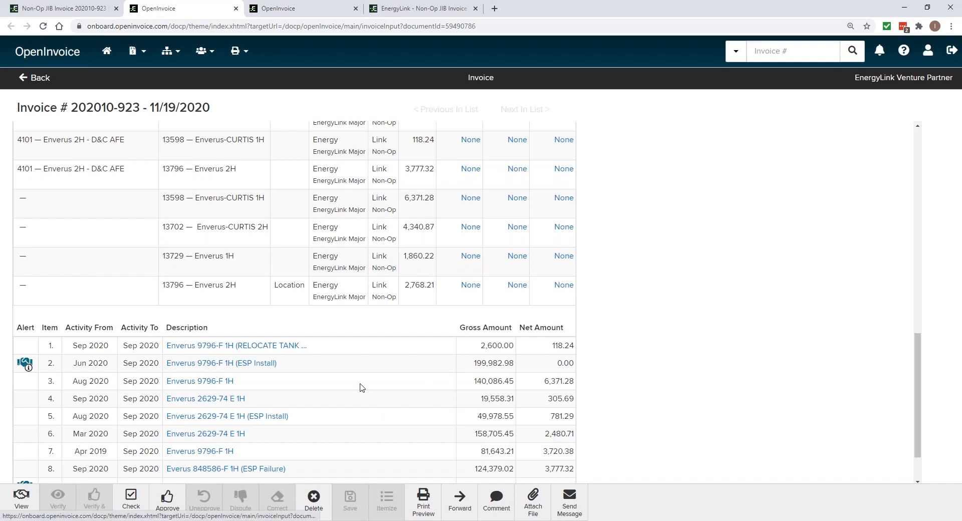
pyautogui.scroll(1, 392, 393)
pyautogui.scroll(1, 392, 393)
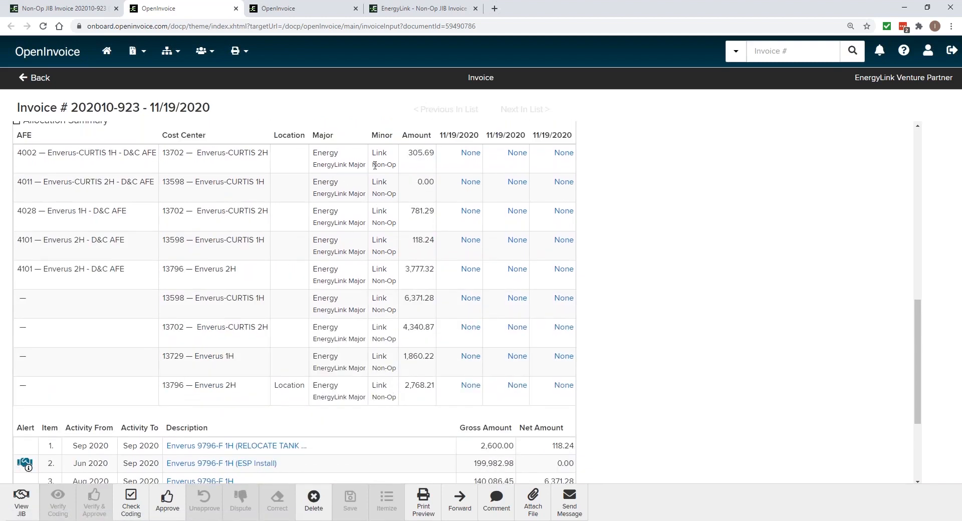
pyautogui.moveTo(344, 158); pyautogui.dragTo(319, 154)
pyautogui.moveTo(386, 153); pyautogui.dragTo(373, 154)
pyautogui.scroll(1, 403, 272)
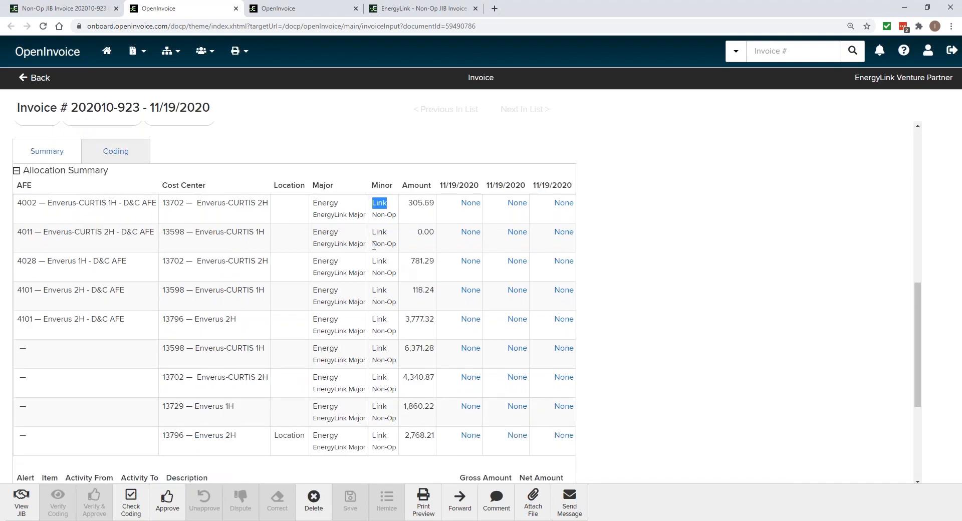
# Compare the invoice's remit amount with the allocation summary amounts
pyautogui.scroll(4, 293, 233)
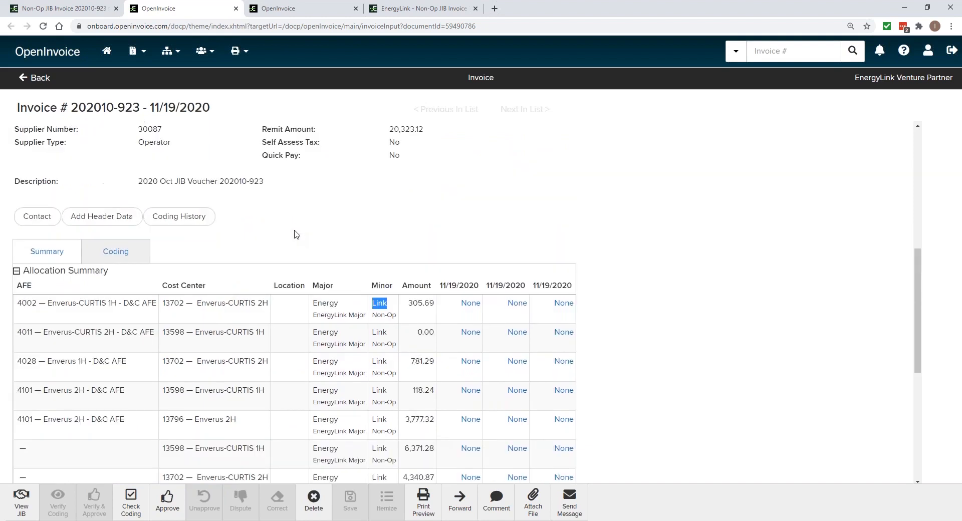
pyautogui.moveTo(426, 229); pyautogui.dragTo(388, 231)
pyautogui.scroll(-1, 378, 326)
pyautogui.scroll(-2, 378, 327)
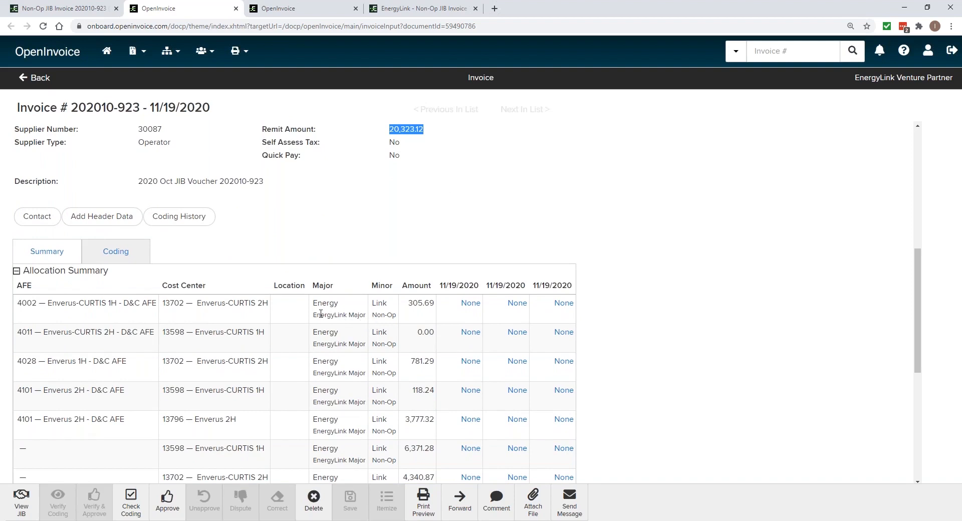
pyautogui.click(404, 234)
pyautogui.scroll(-1, 695, 325)
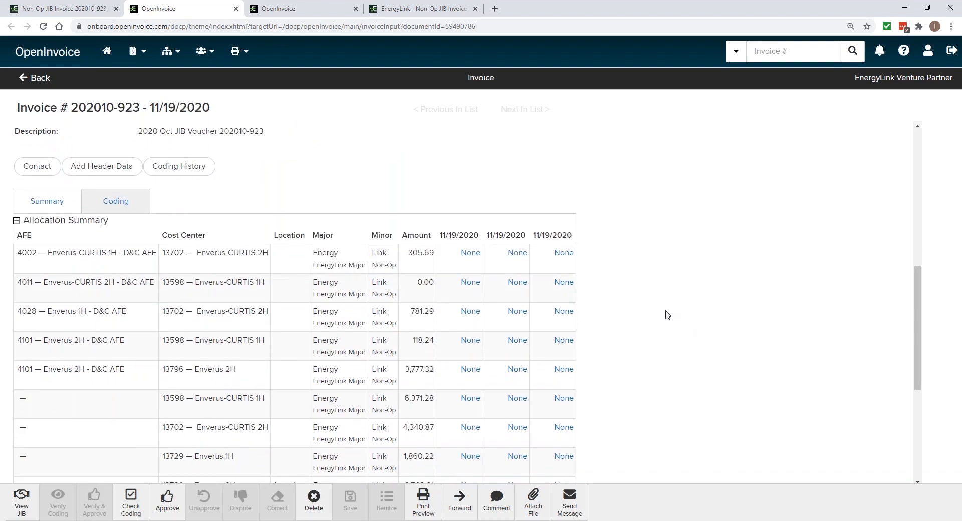
# Check the allocation summary's date columns, the invoice number, and the amount allocated to AFE 4002
pyautogui.moveTo(452, 237); pyautogui.dragTo(463, 237)
pyautogui.click(482, 233)
pyautogui.moveTo(88, 109); pyautogui.dragTo(131, 108)
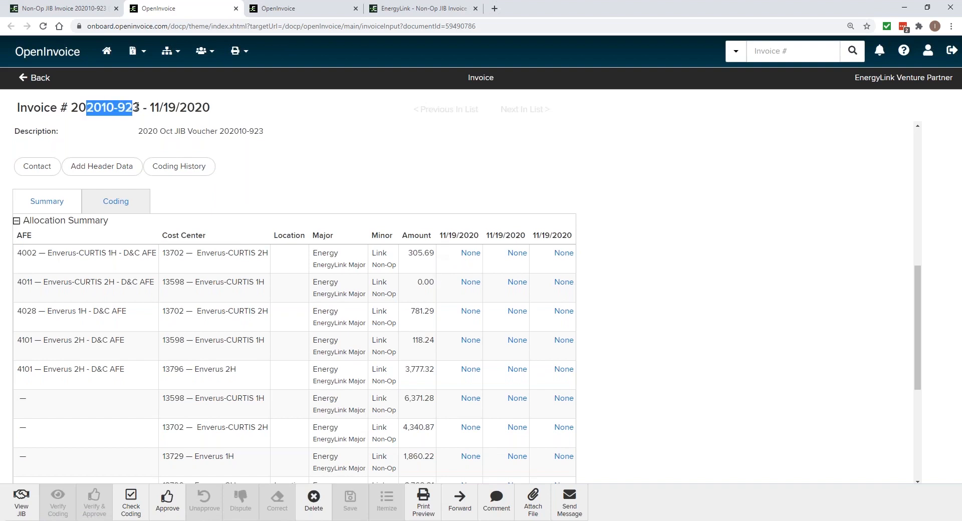
pyautogui.click(409, 185)
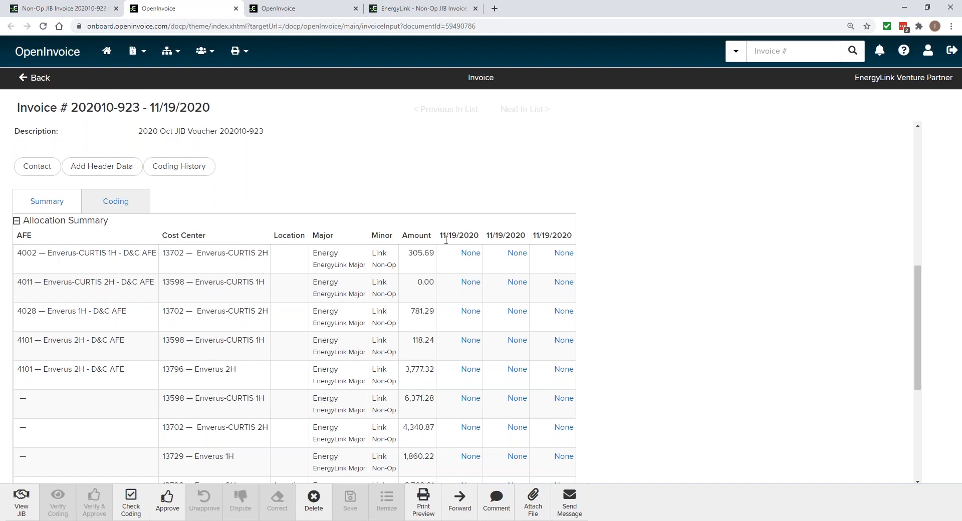
pyautogui.moveTo(435, 253); pyautogui.dragTo(408, 253)
pyautogui.click(431, 255)
pyautogui.moveTo(430, 255); pyautogui.dragTo(407, 254)
pyautogui.scroll(-3, 542, 355)
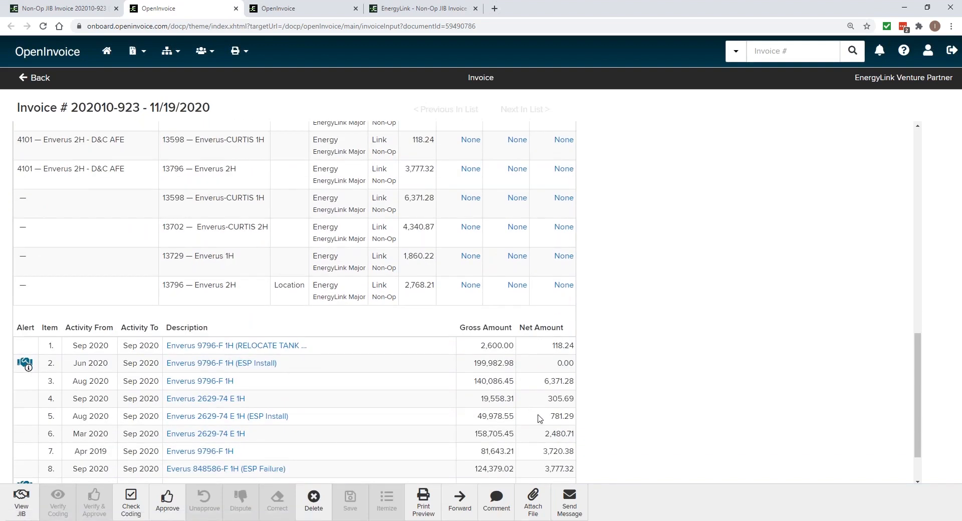
# Switch to the Word document Client Demo Steps for the next invoice number and search OpenInvoice for invoice 202009-638
pyautogui.scroll(10, 540, 418)
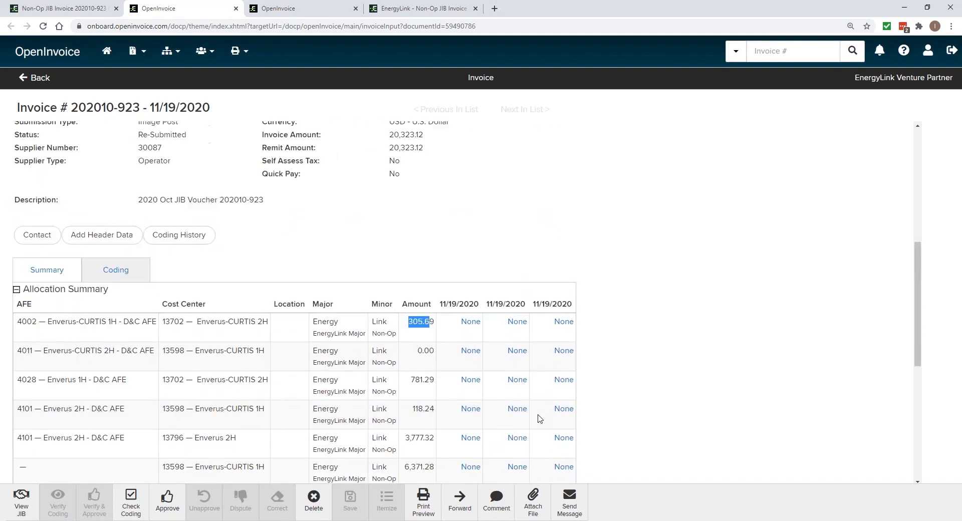
pyautogui.moveTo(381, 520)
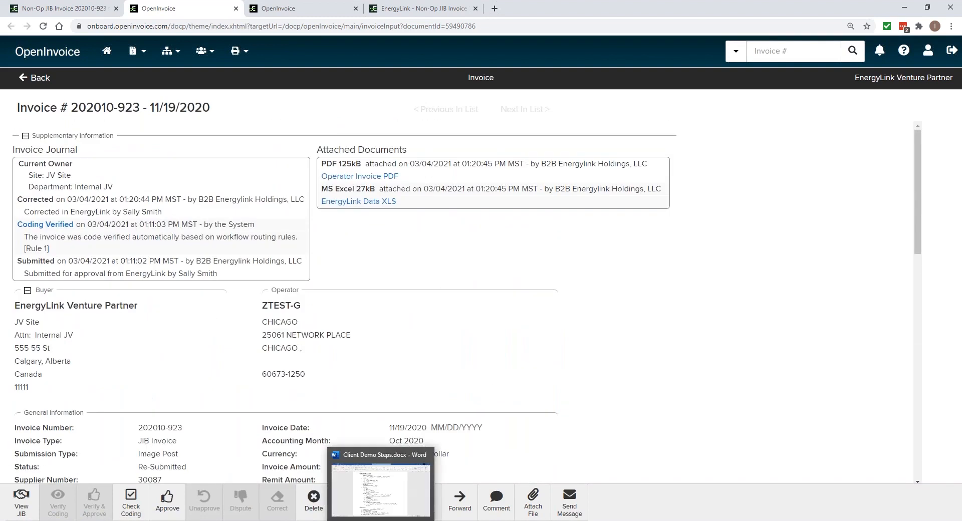
pyautogui.click(385, 504)
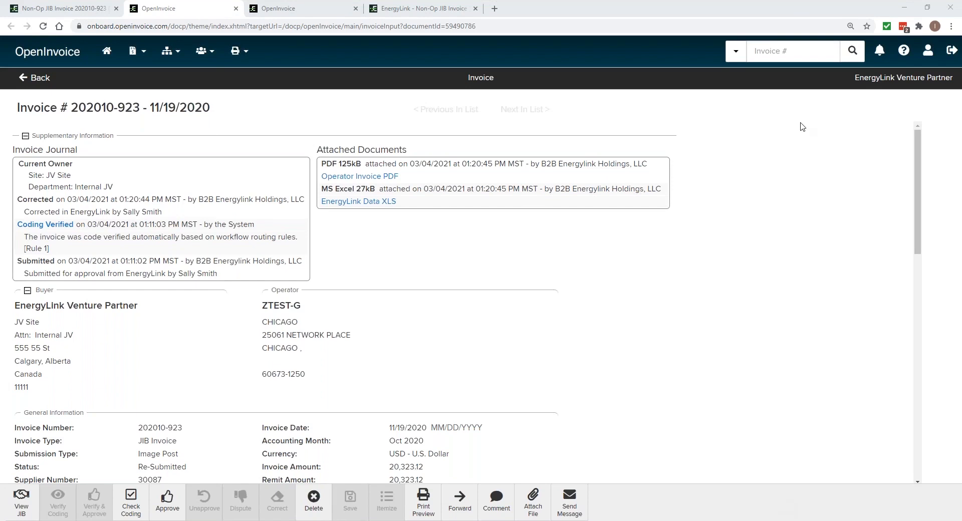
pyautogui.click(775, 52)
pyautogui.write('202009-638')
pyautogui.press('Return')
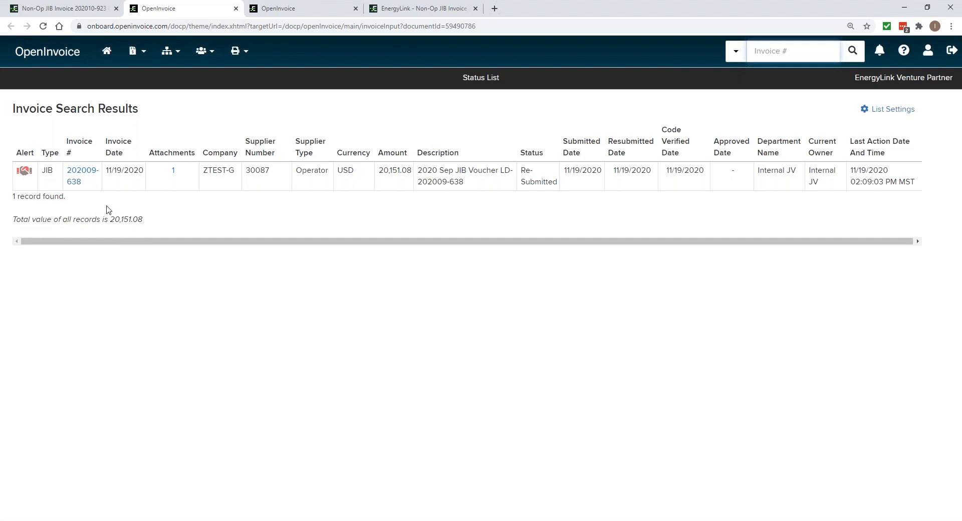
# Open invoice 202009-638 and check its Related Invoices entries in the general information
pyautogui.click(83, 175)
pyautogui.scroll(-3, 245, 319)
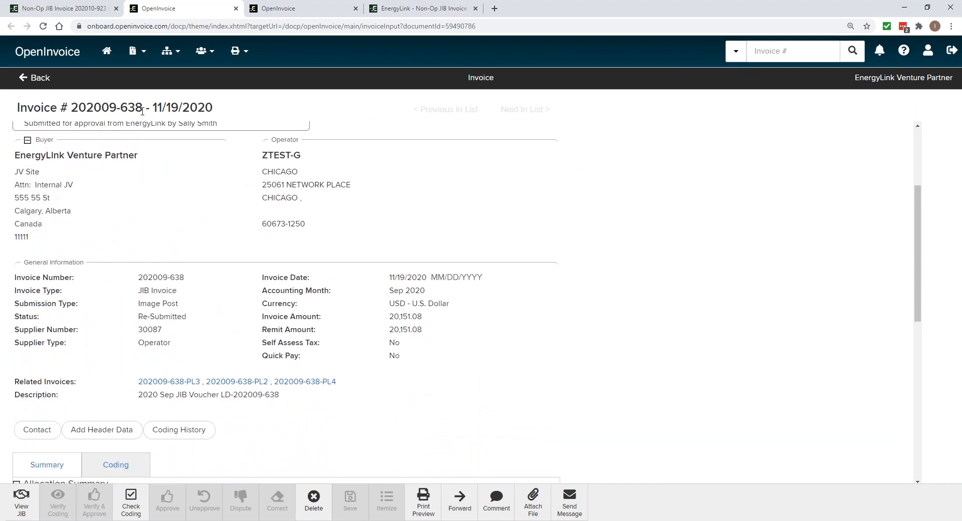
pyautogui.scroll(-1, 182, 300)
pyautogui.moveTo(26, 329); pyautogui.dragTo(95, 332)
pyautogui.click(103, 333)
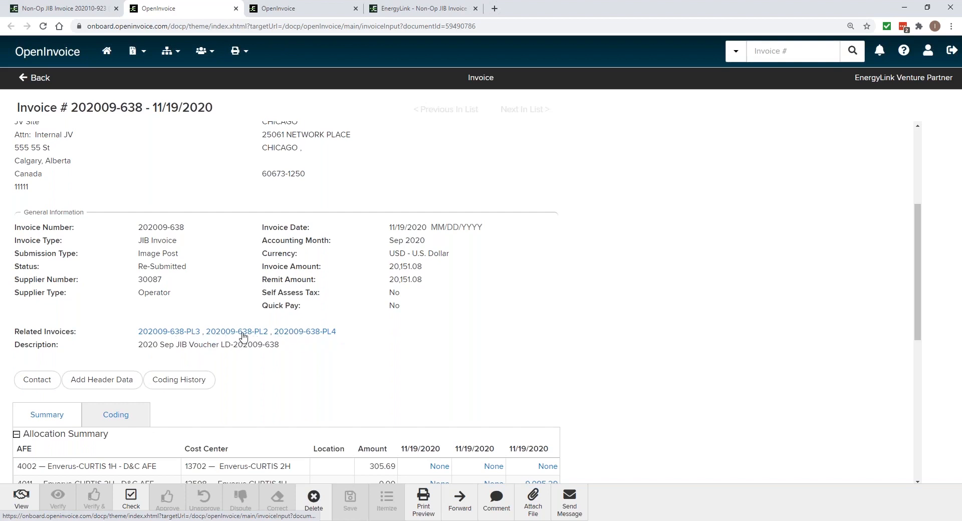
# Copy the related invoice number 202009-638-PL3 and search OpenInvoice for it
pyautogui.moveTo(201, 332); pyautogui.dragTo(138, 332)
pyautogui.rightClick(151, 334)
pyautogui.click(183, 437)
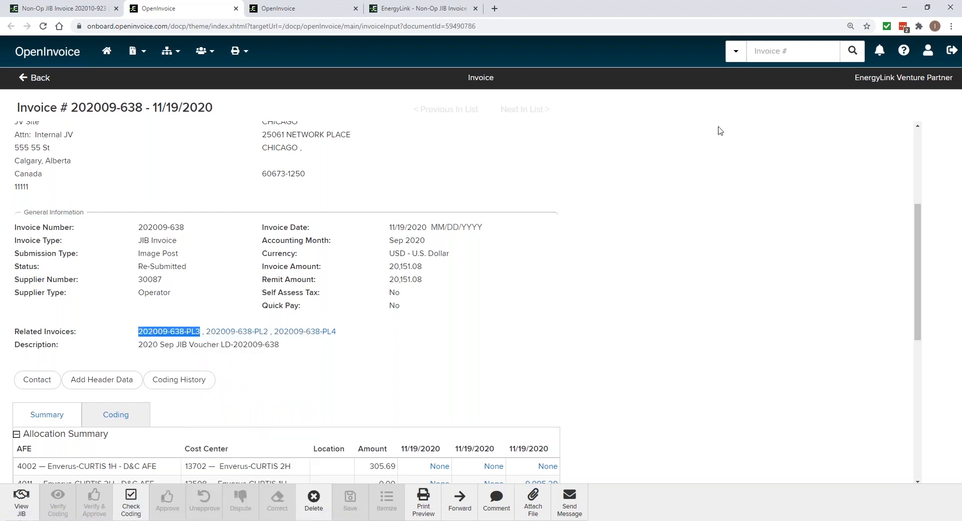
pyautogui.click(752, 54)
pyautogui.hotkey('ctrl', 'v')
pyautogui.press('Return')
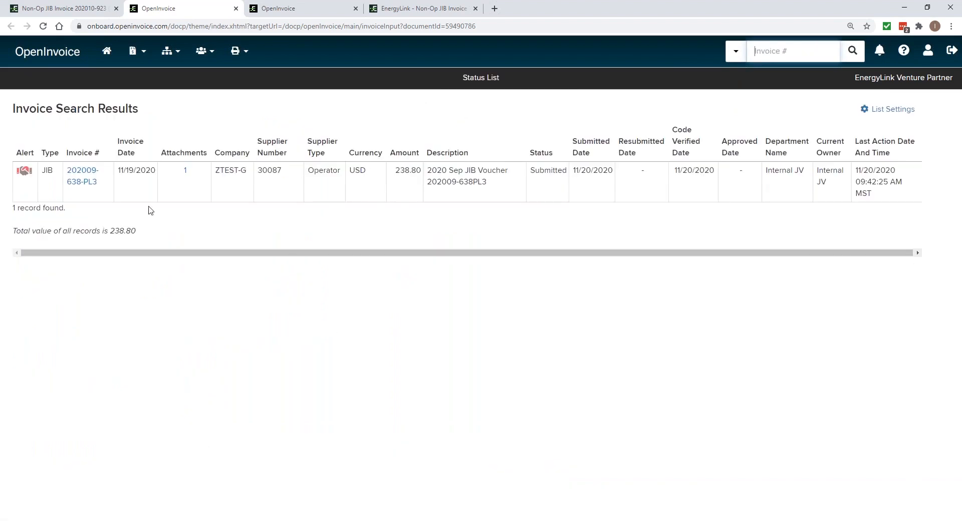
# Open invoice 202009-638-PL3 and check its Original Invoice reference in the general information
pyautogui.click(70, 177)
pyautogui.scroll(-2, 253, 342)
pyautogui.moveTo(67, 341); pyautogui.dragTo(14, 341)
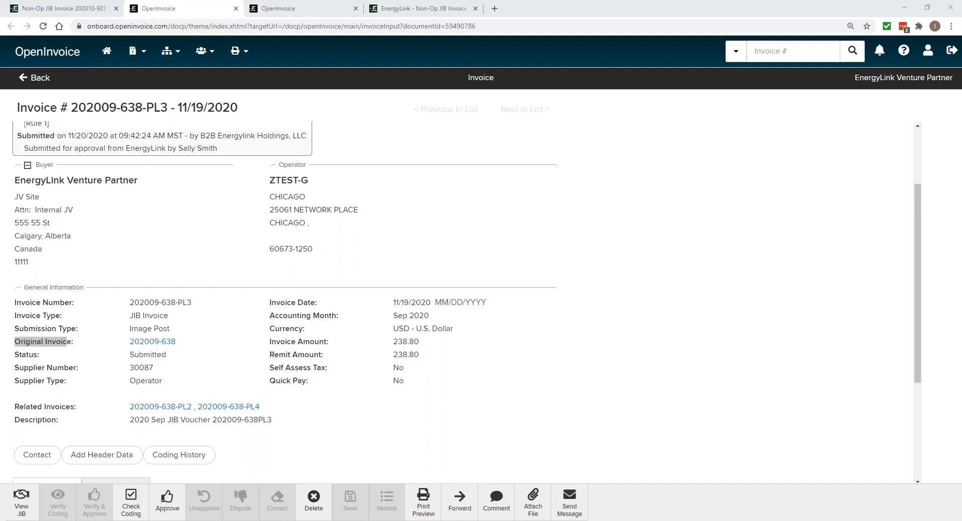
# Search for invoice RIB01372 and open it from the results
pyautogui.click(798, 52)
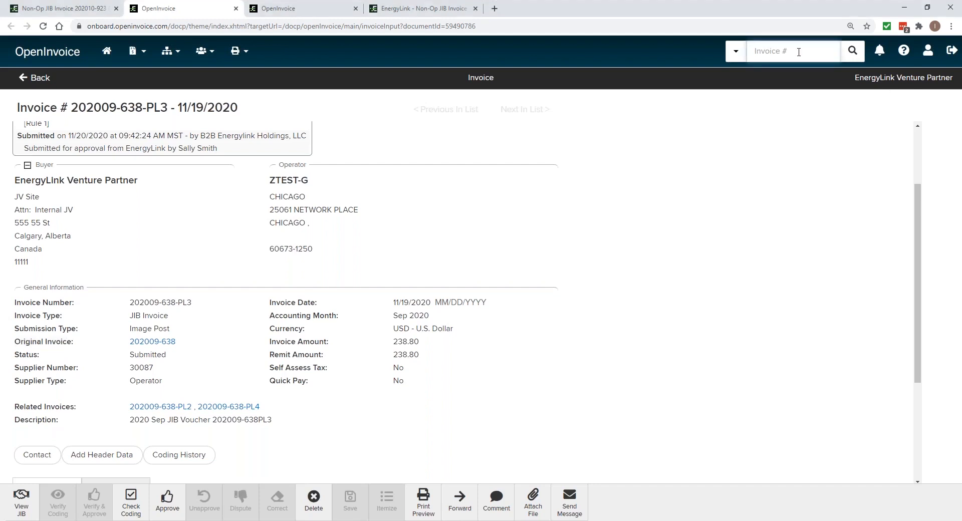
pyautogui.hotkey('ctrl', 'v')
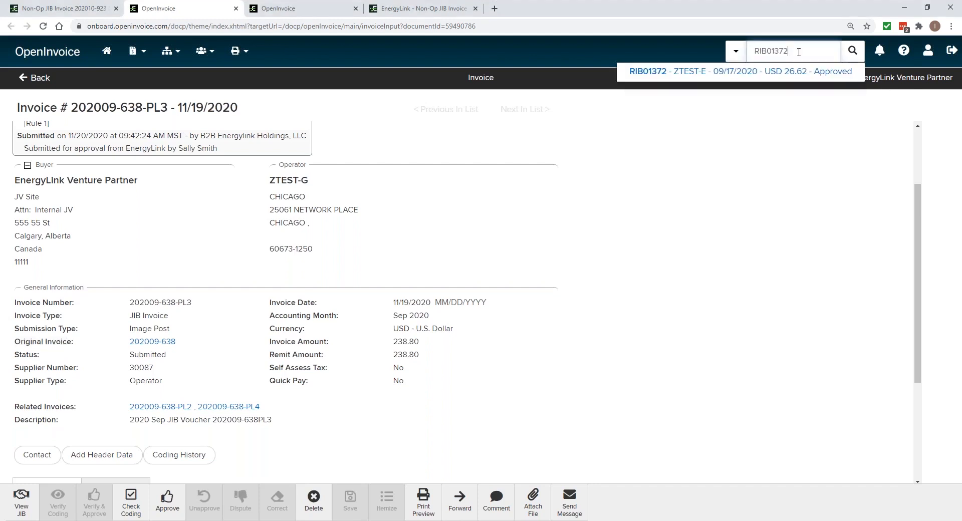
pyautogui.press('Return')
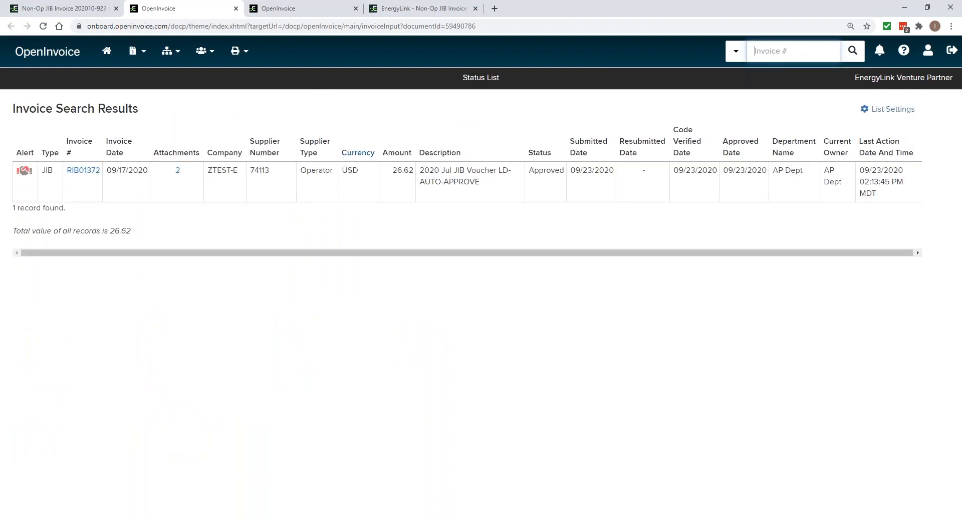
pyautogui.click(73, 173)
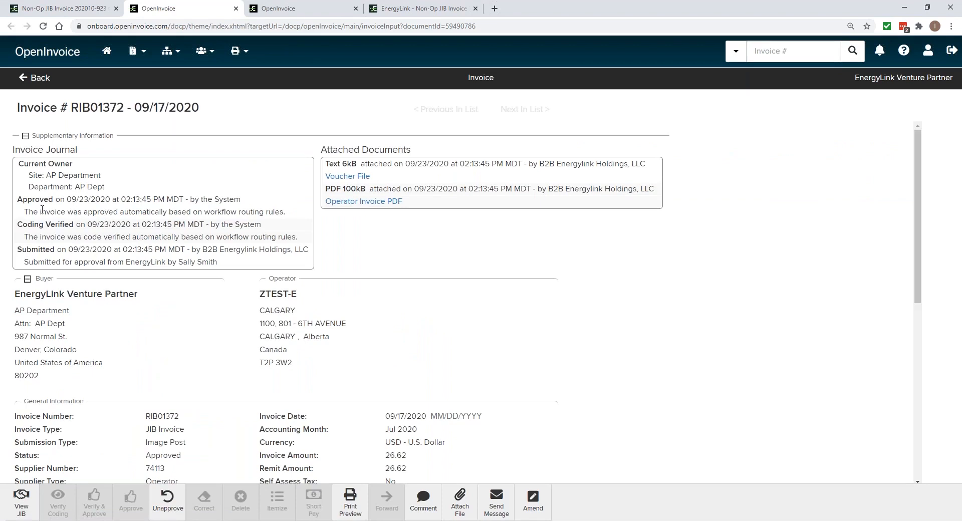
# Check the remit amount of invoice RIB01372 and the Approved entry in its invoice journal
pyautogui.scroll(-2, 333, 323)
pyautogui.moveTo(408, 356); pyautogui.dragTo(376, 357)
pyautogui.scroll(1, 359, 390)
pyautogui.scroll(2, 359, 390)
pyautogui.moveTo(78, 212); pyautogui.dragTo(259, 211)
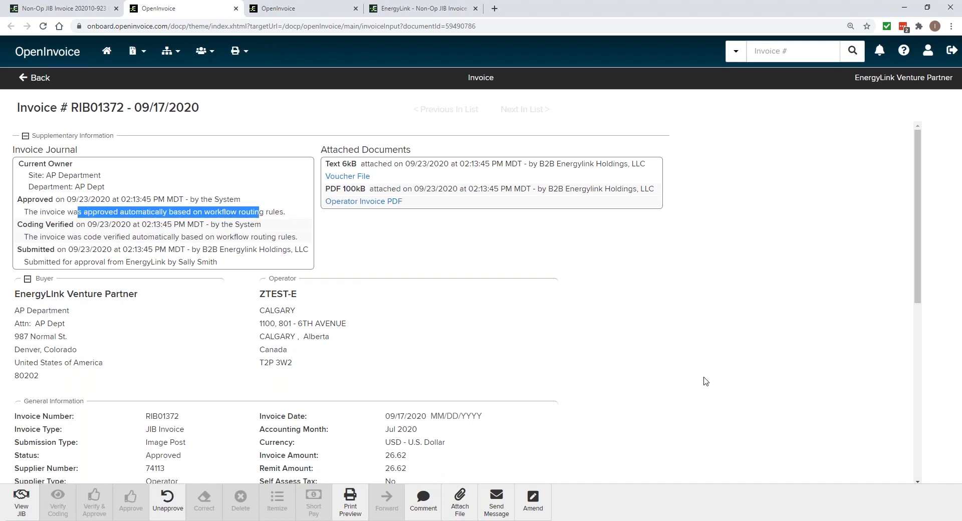
pyautogui.click(619, 341)
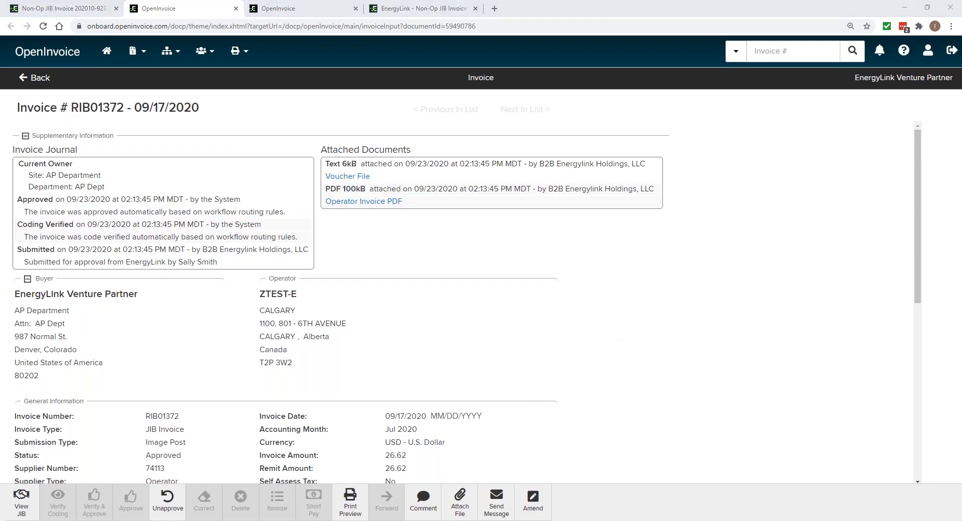
# Search for invoice 50002887 and open it from the results
pyautogui.click(782, 54)
pyautogui.hotkey('ctrl', 'v')
pyautogui.press('Return')
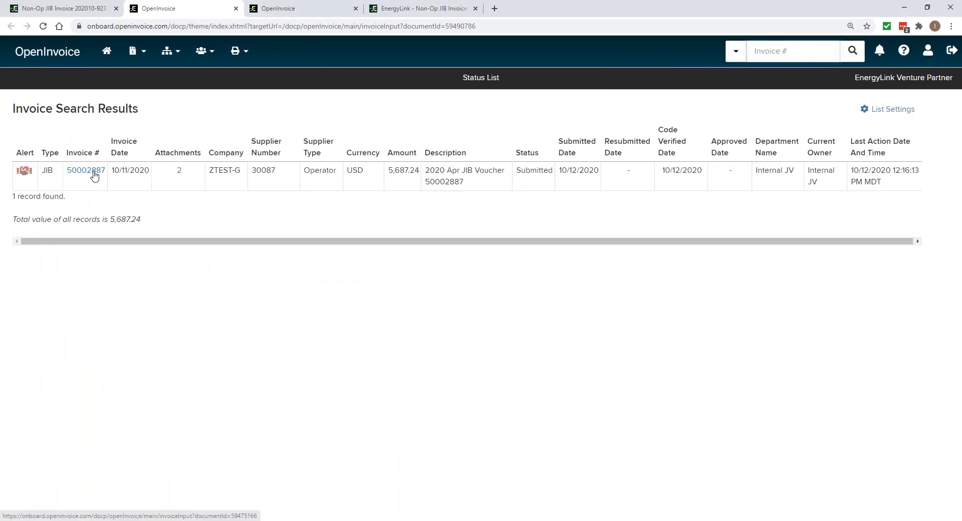
pyautogui.click(91, 171)
# Review the allocation summary and line items of invoice 50002887, and read the alert on item 5
pyautogui.scroll(-12, 280, 436)
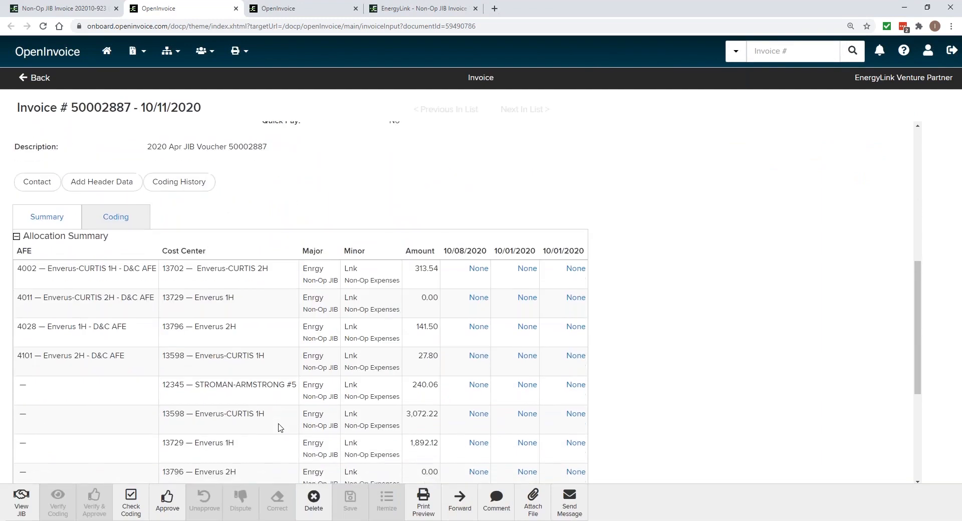
pyautogui.scroll(1, 278, 428)
pyautogui.scroll(-3, 206, 401)
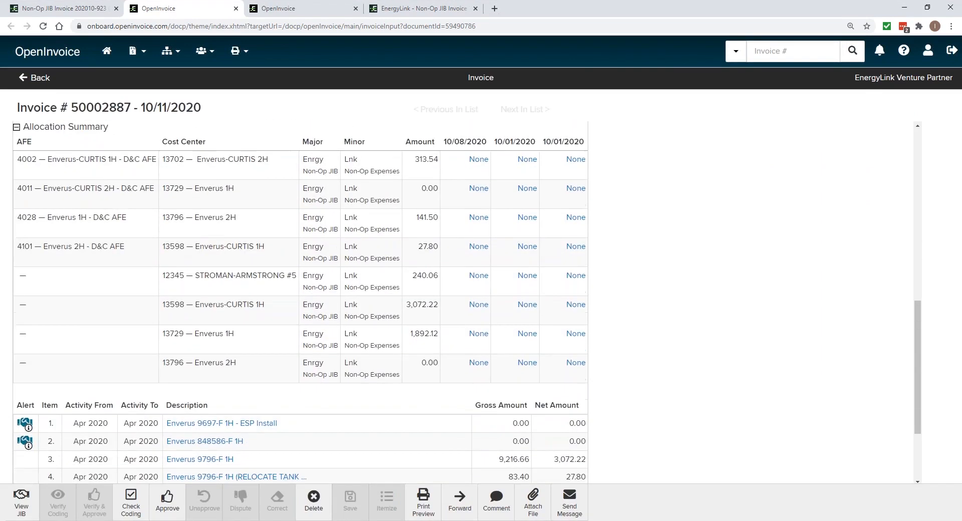
pyautogui.moveTo(28, 381)
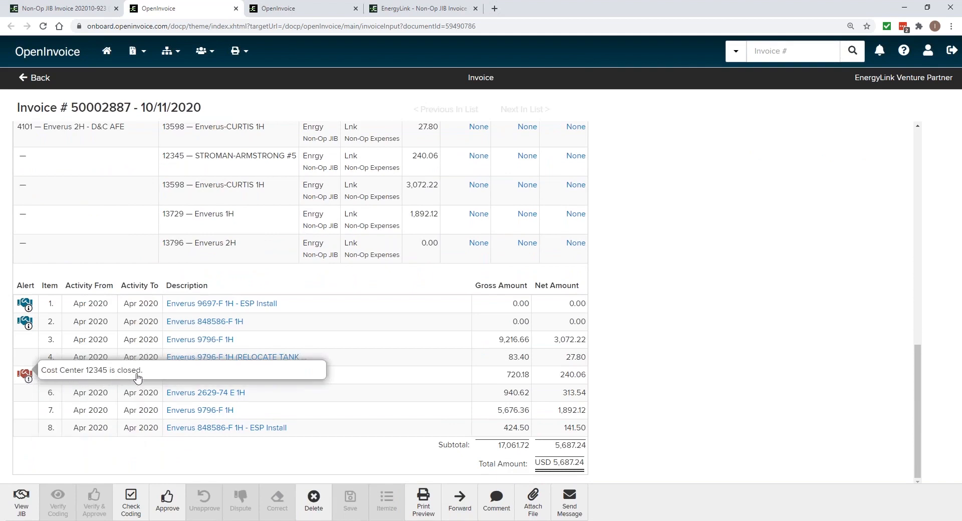
pyautogui.click(680, 382)
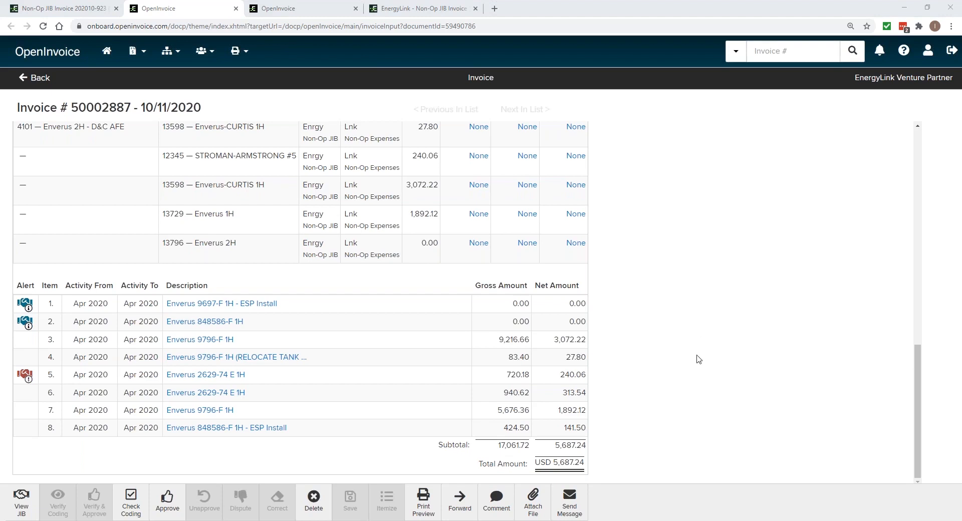
pyautogui.scroll(1, 689, 371)
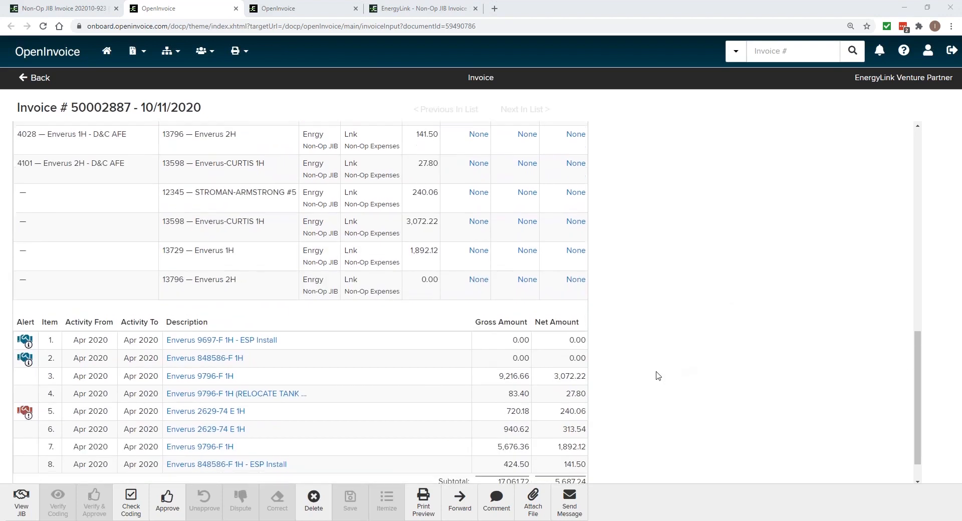
pyautogui.scroll(-1, 657, 376)
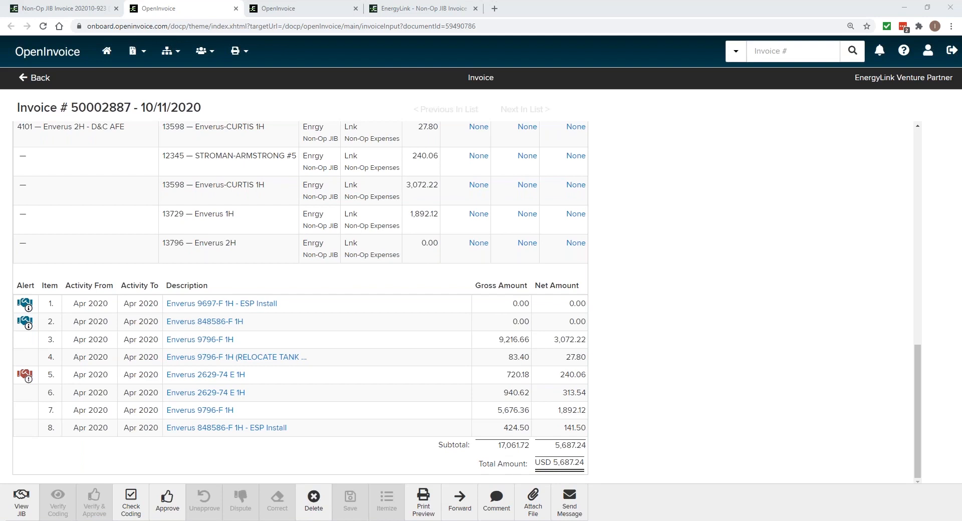
# Search for invoice 307122000 and open it from the results
pyautogui.click(780, 52)
pyautogui.hotkey('ctrl', 'v')
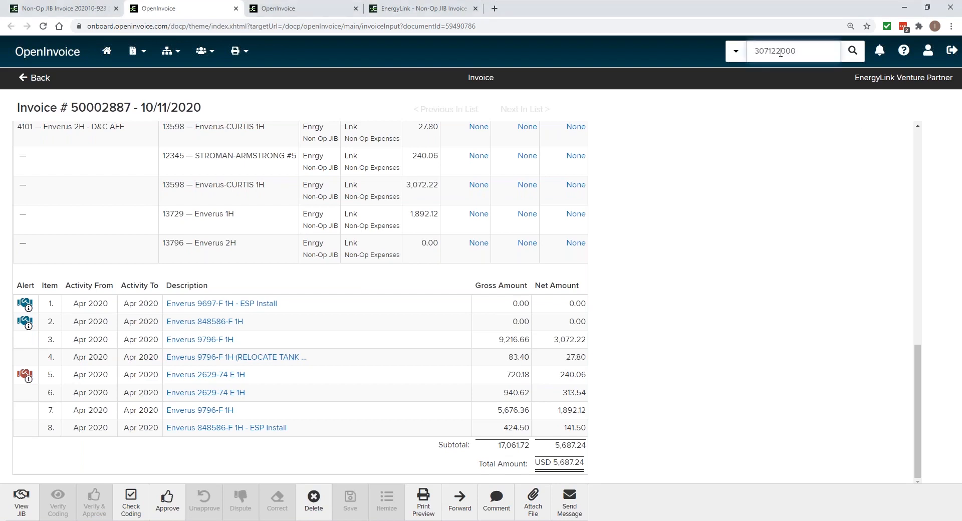
pyautogui.press('Return')
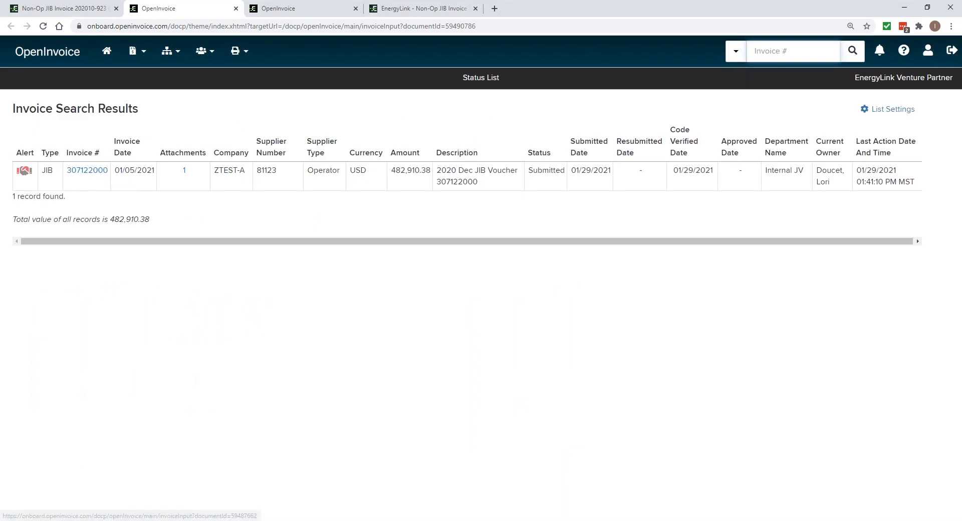
pyautogui.click(87, 170)
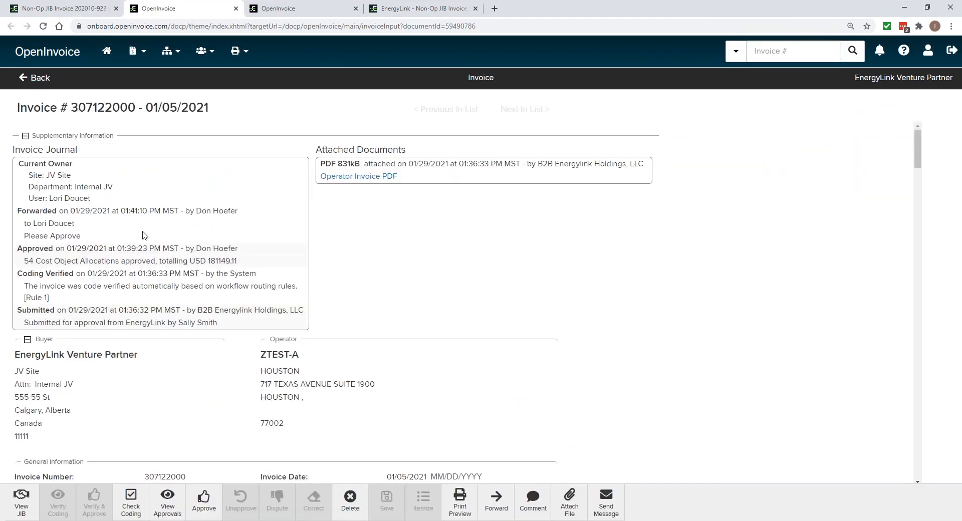
# Review the general information and invoice journal of invoice 307122000
pyautogui.scroll(-2, 167, 278)
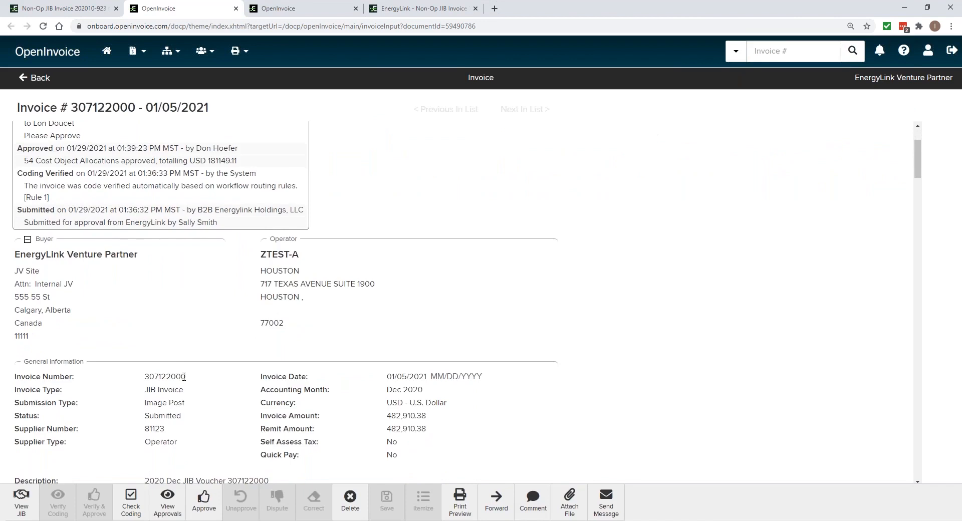
pyautogui.scroll(-1, 179, 370)
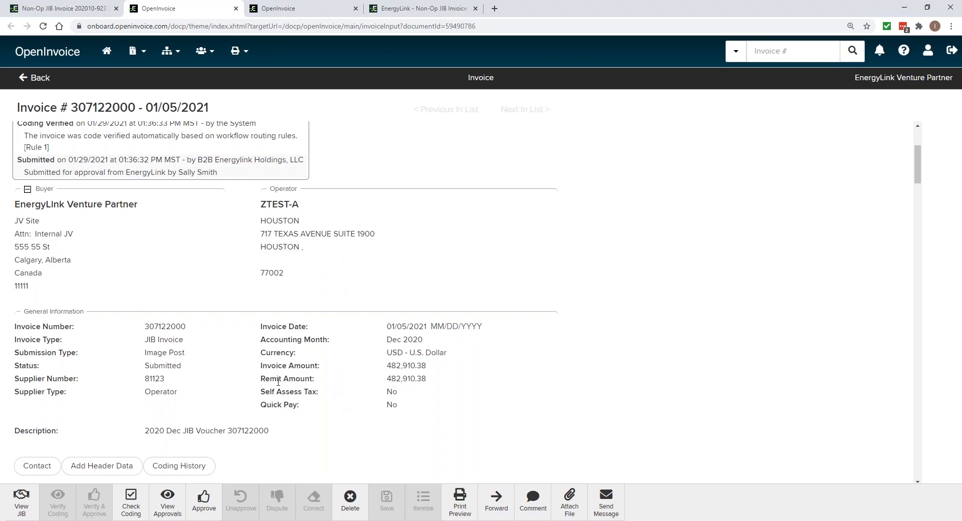
pyautogui.scroll(3, 279, 381)
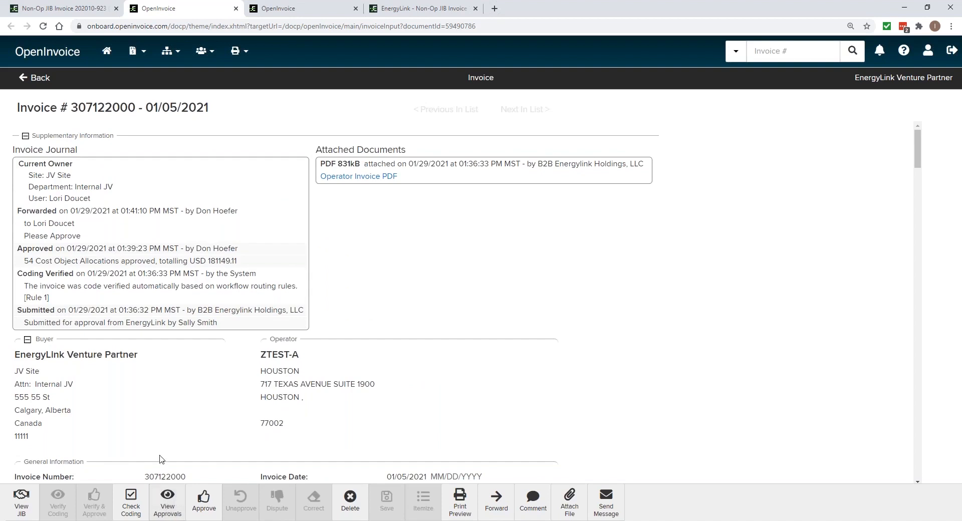
# View the invoice's approvals, examine the allocations awaiting other approvers, including AFE DL08961 and its amount, and close the approval window
pyautogui.click(167, 503)
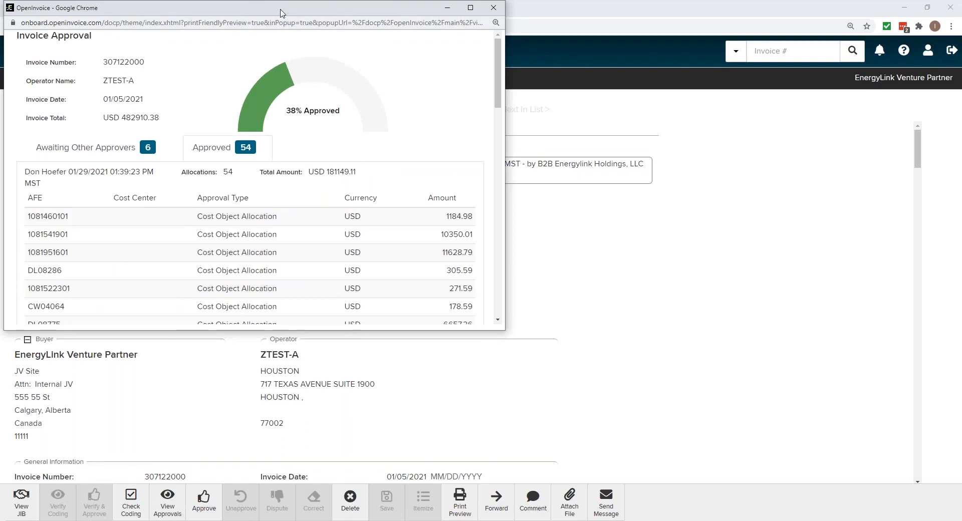
pyautogui.moveTo(289, 14); pyautogui.dragTo(404, 82)
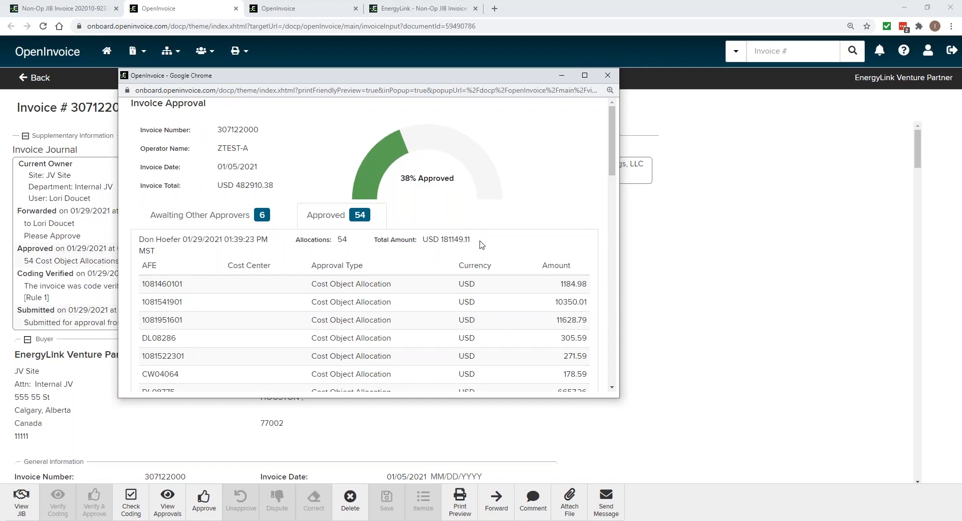
pyautogui.click(223, 219)
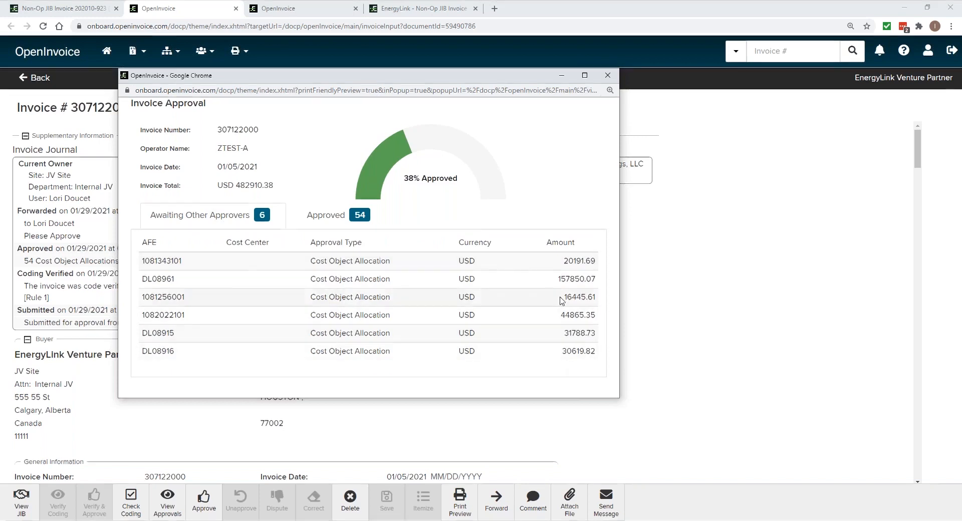
pyautogui.moveTo(598, 278); pyautogui.dragTo(556, 280)
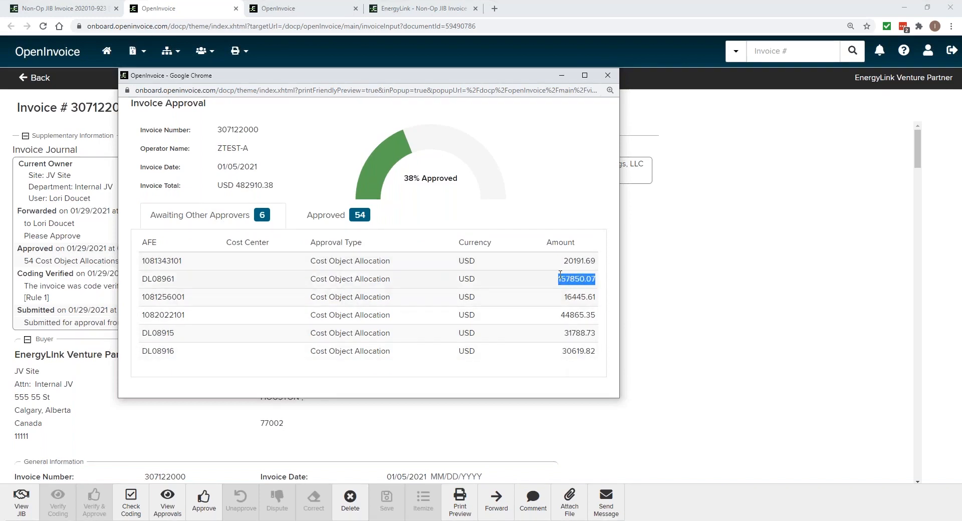
pyautogui.click(174, 286)
pyautogui.moveTo(173, 280); pyautogui.dragTo(148, 279)
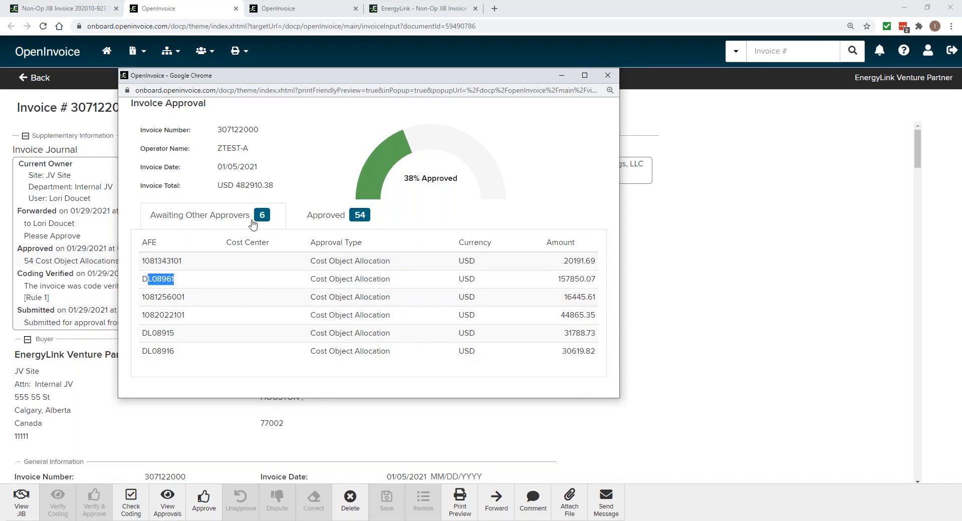
pyautogui.click(608, 76)
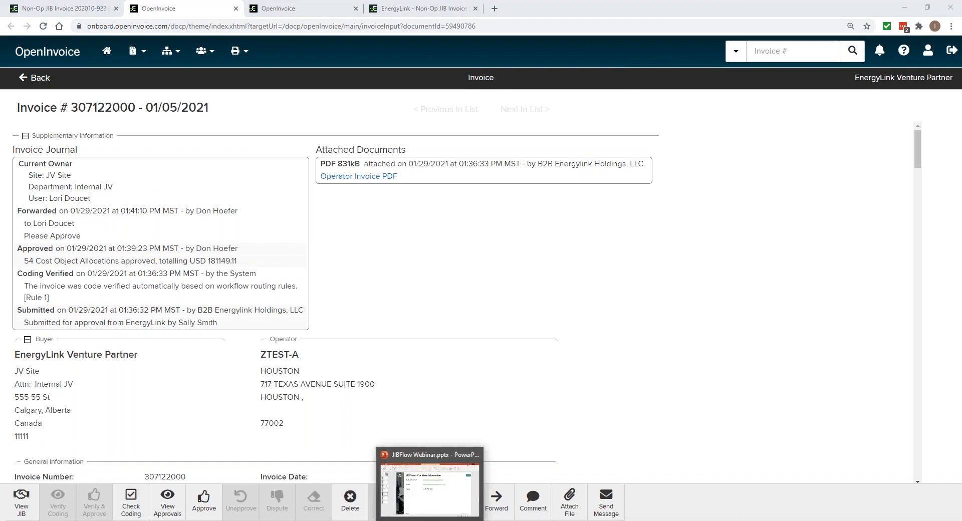
# Switch to the PowerPoint presentation JIBFlow Webinar.pptx and select slide 6, JIBFlow – For More Information
pyautogui.click(438, 506)
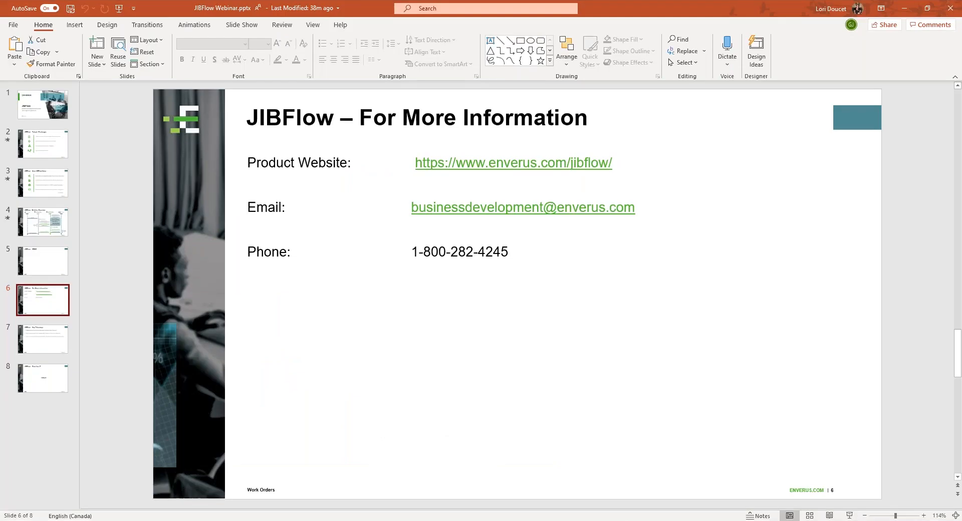
pyautogui.click(36, 278)
pyautogui.click(40, 306)
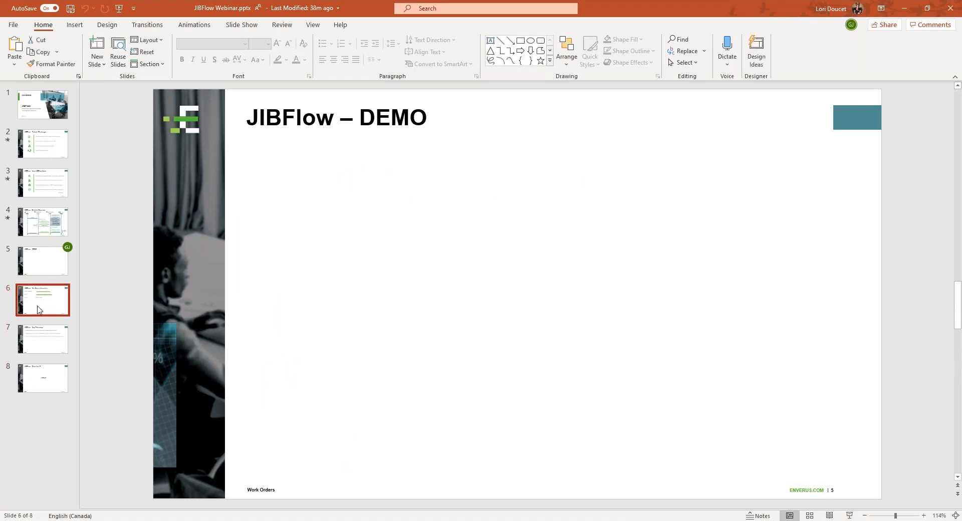
pyautogui.click(850, 517)
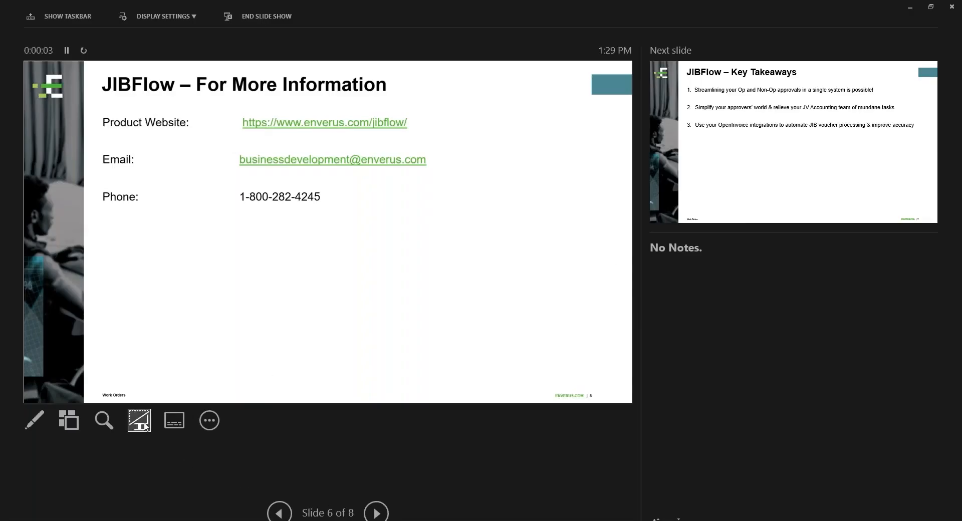
pyautogui.rightClick(774, 312)
pyautogui.click(806, 304)
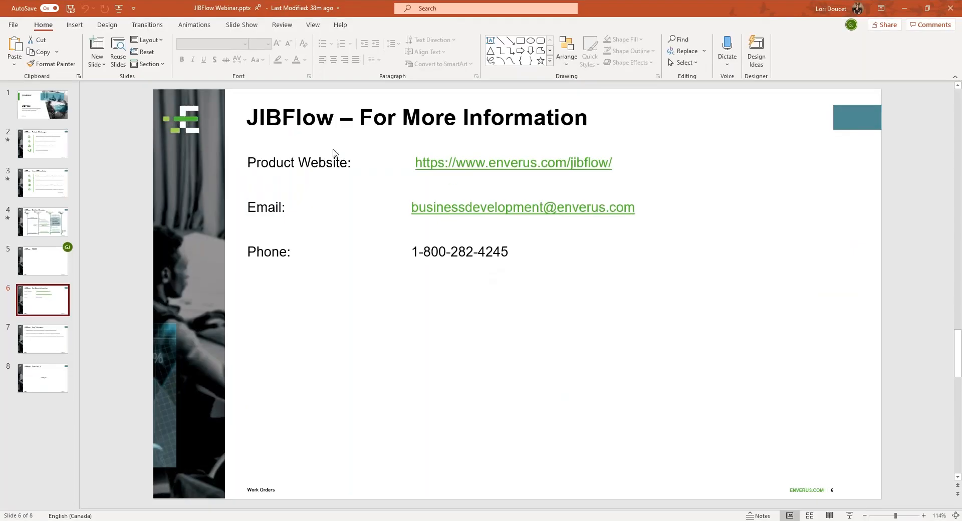